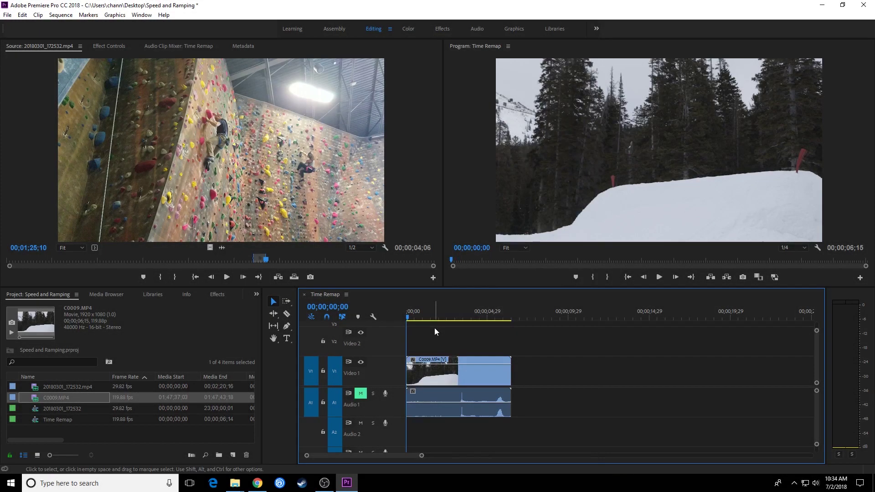
# Zoom the Time Remap timeline to fit the C0009 clip, then focus the Project panel
pyautogui.press('\\')
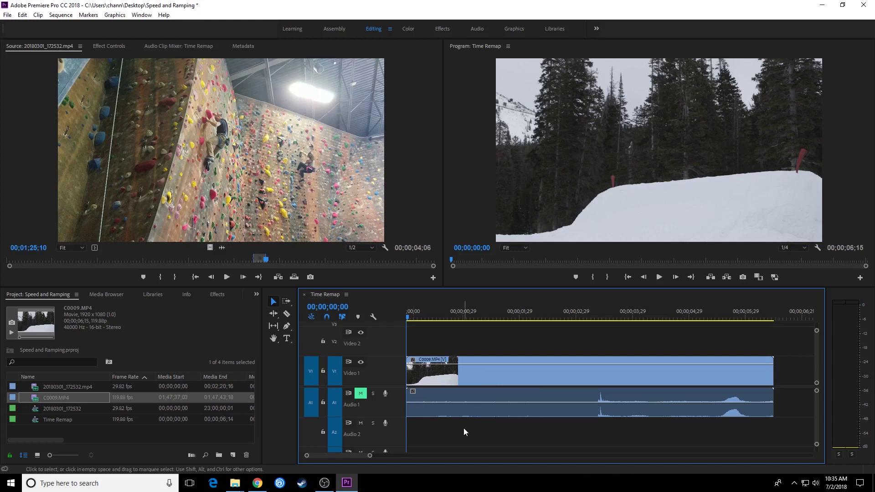
pyautogui.click(38, 400)
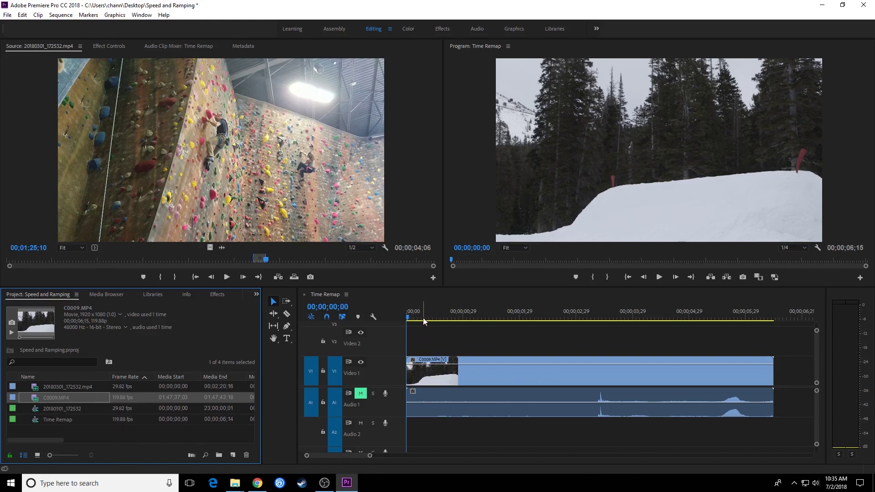
pyautogui.moveTo(423, 318); pyautogui.dragTo(495, 328)
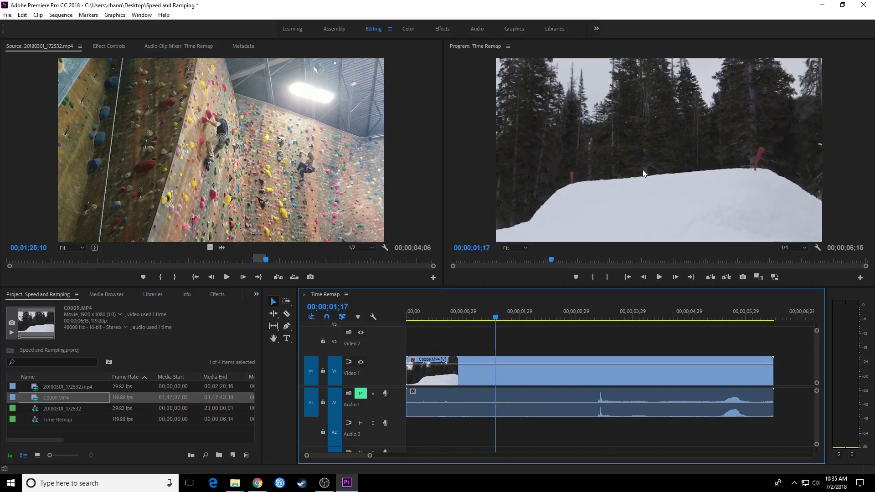
pyautogui.press('space')
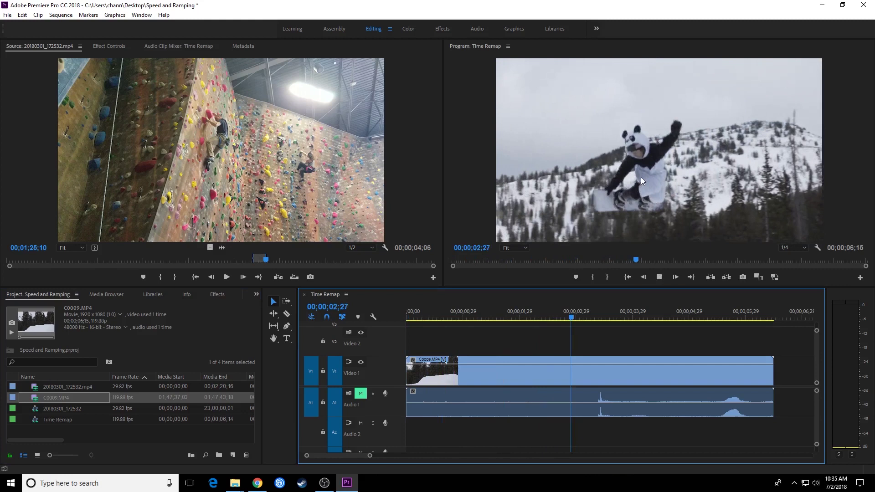
pyautogui.press('space')
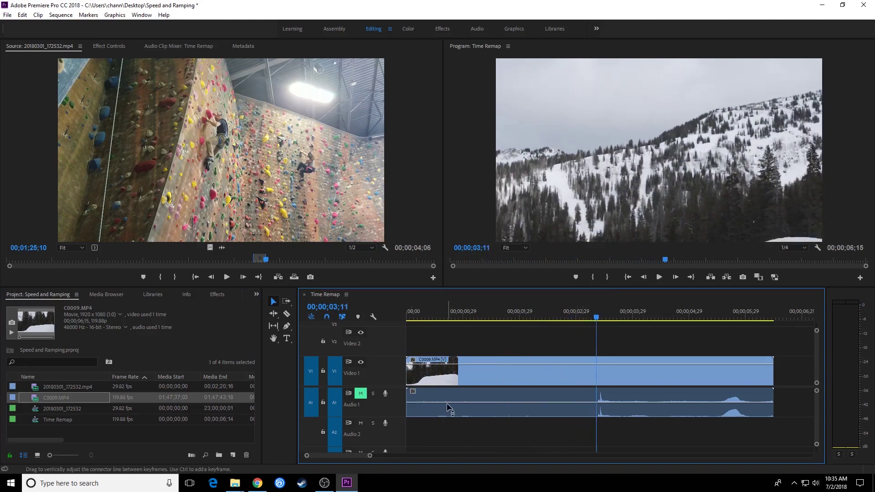
pyautogui.moveTo(446, 403)
pyautogui.click(479, 314)
pyautogui.press('space')
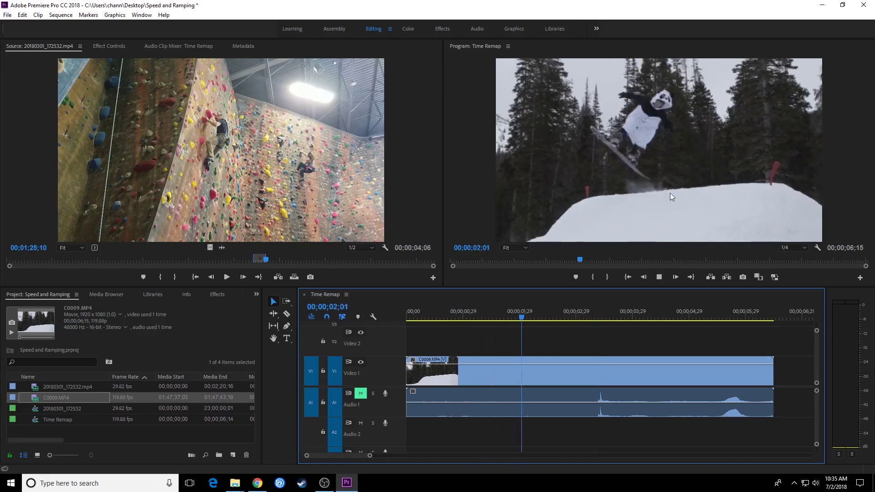
pyautogui.press('space')
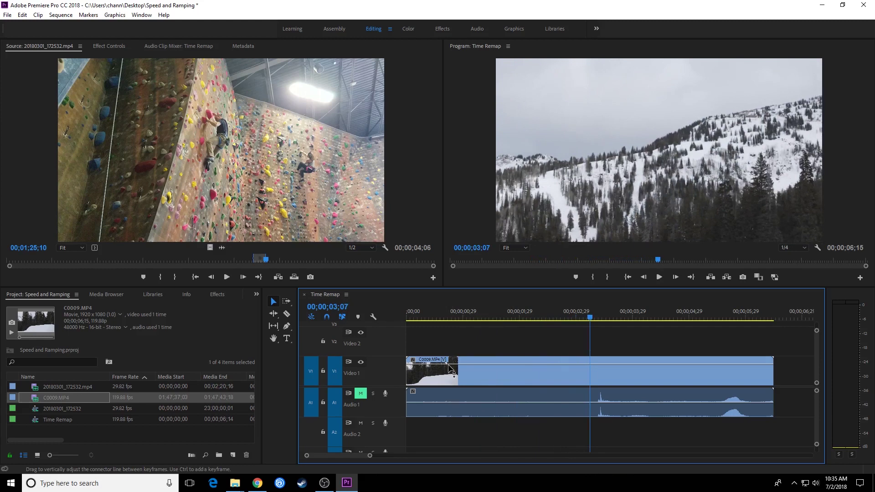
# Delete the C0009 clip and its audio from the Time Remap sequence, rewinding the playhead
pyautogui.click(488, 361)
pyautogui.press('Delete')
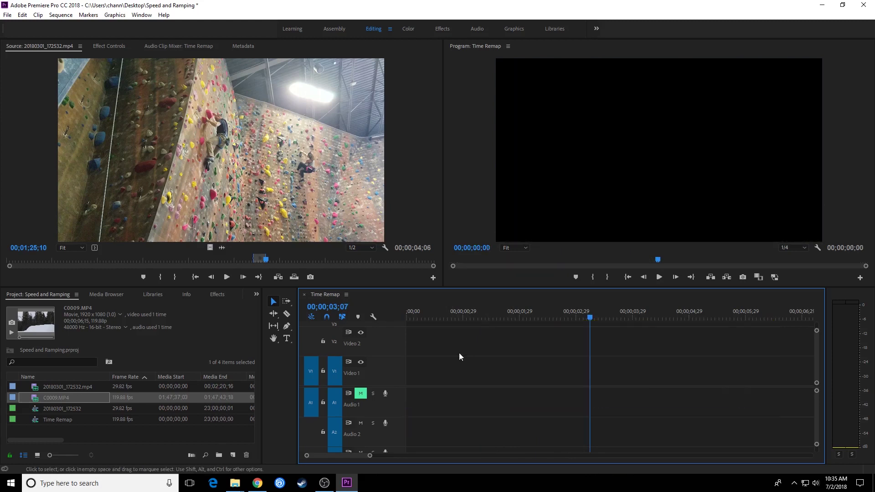
pyautogui.moveTo(428, 312); pyautogui.dragTo(406, 311)
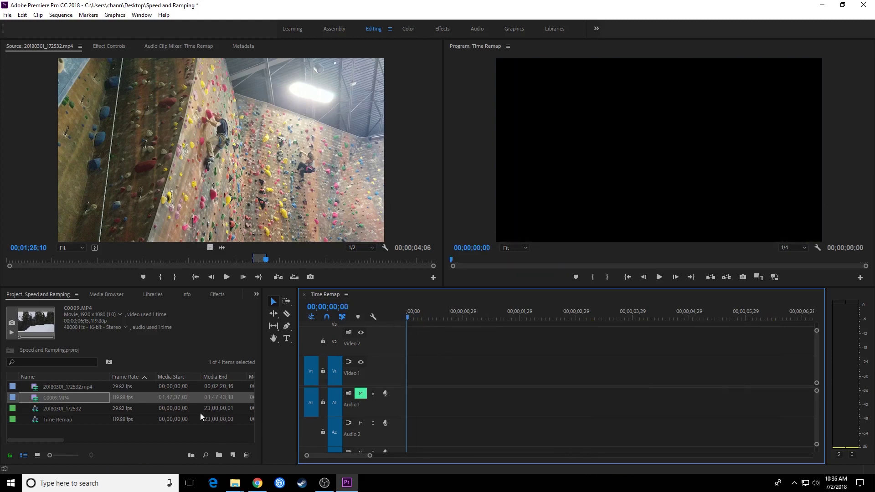
# Interpret C0009.MP4 footage with an assumed frame rate of 23.976 fps
pyautogui.rightClick(59, 396)
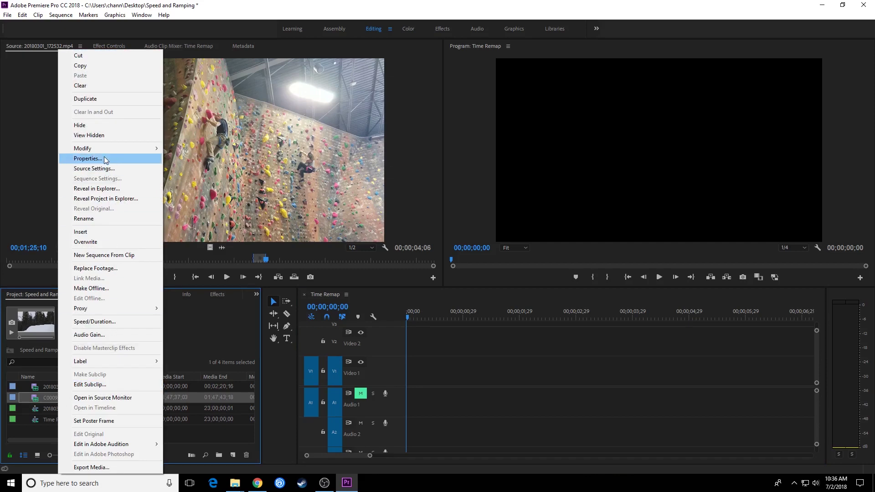
pyautogui.moveTo(106, 150)
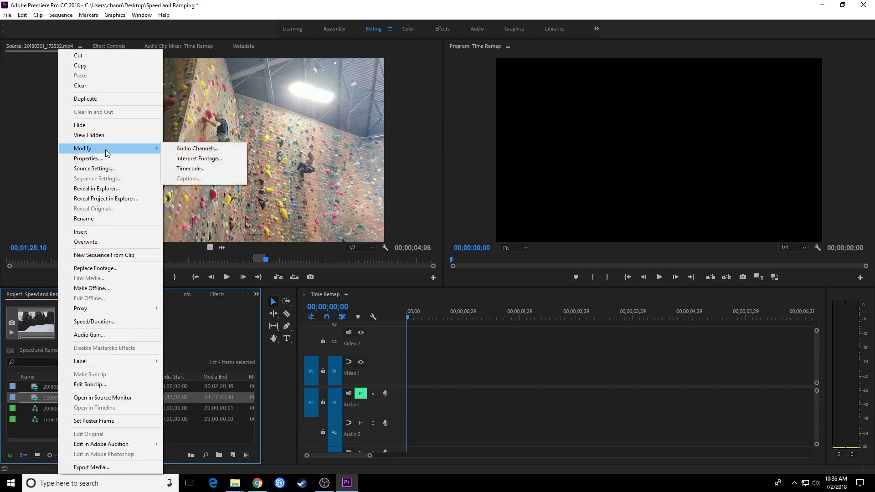
pyautogui.click(194, 160)
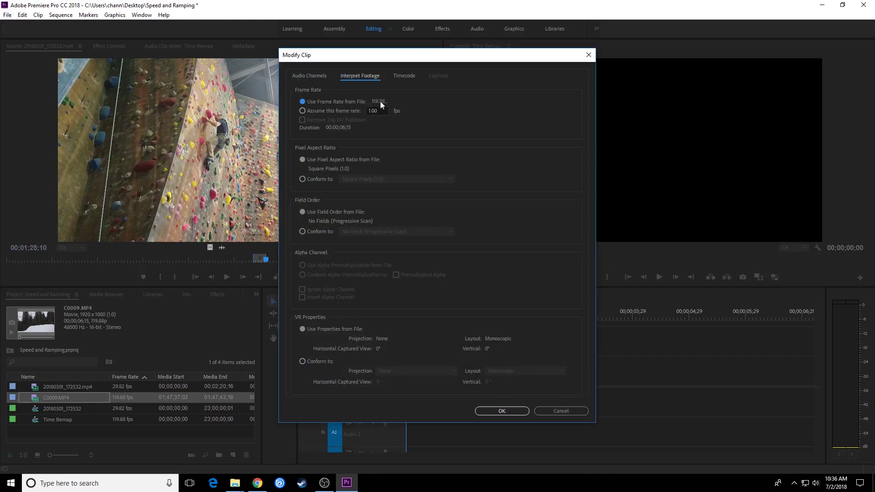
pyautogui.click(302, 111)
pyautogui.write('23.976')
pyautogui.click(500, 413)
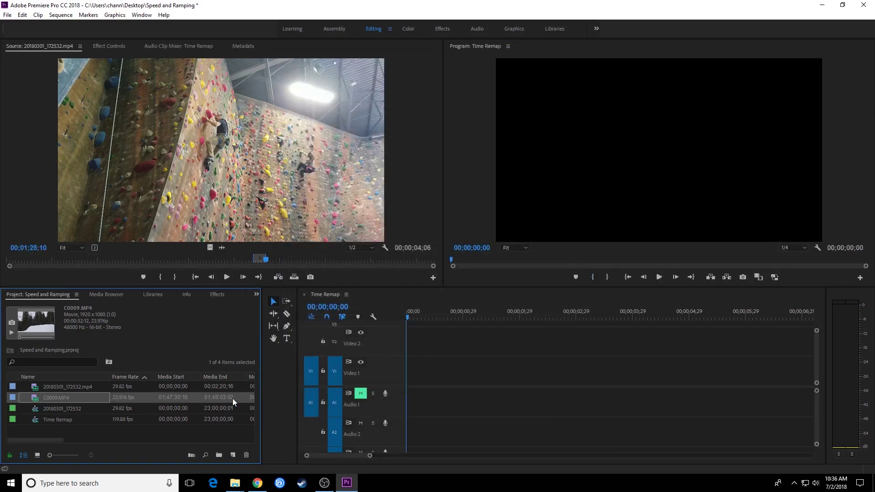
# Open C0009.MP4 in the Source monitor and set In/Out points spanning 00:00:08:17 around the jump
pyautogui.press('`')
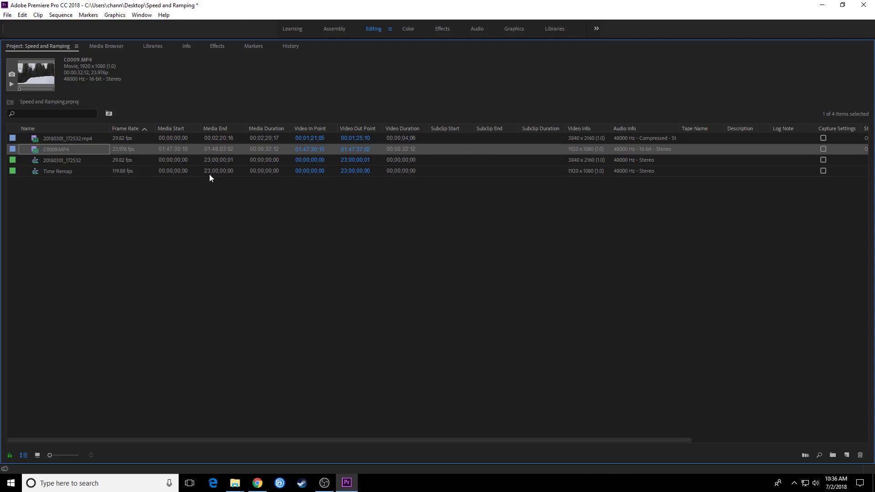
pyautogui.hotkey('ctrl', 'z')
pyautogui.press('`')
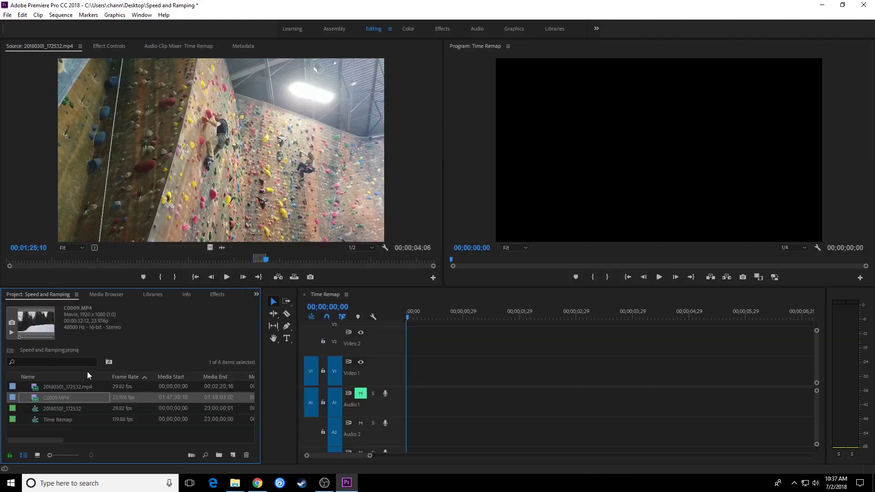
pyautogui.doubleClick(37, 401)
pyautogui.moveTo(84, 260); pyautogui.dragTo(220, 277)
pyautogui.press('i')
pyautogui.press('o')
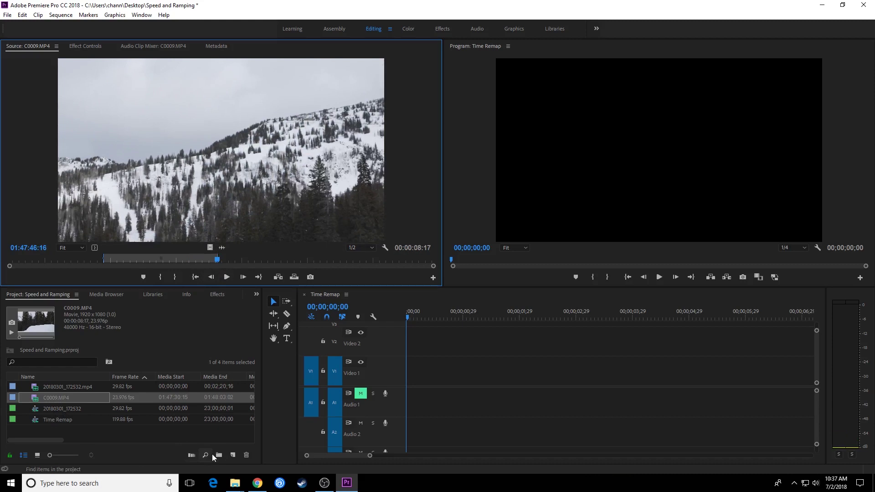
# Create a new sequence named FINAL using the DSLR 1080p24 (23.976 fps) preset
pyautogui.click(232, 455)
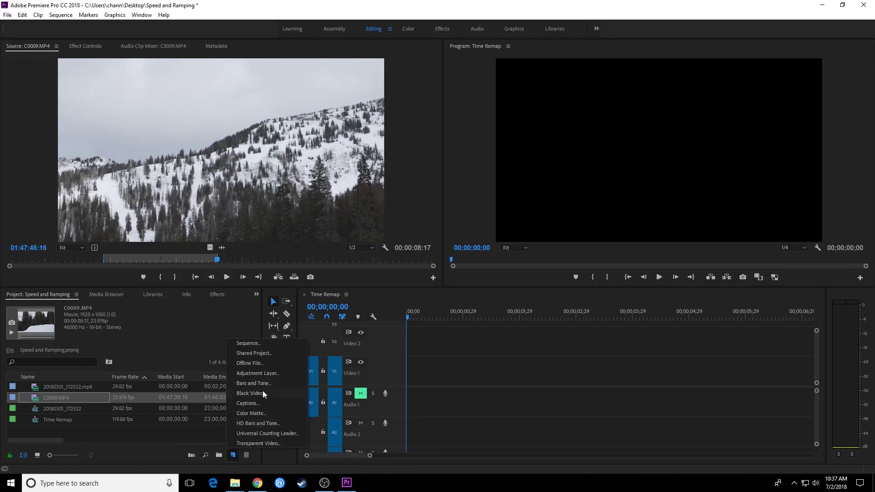
pyautogui.click(276, 342)
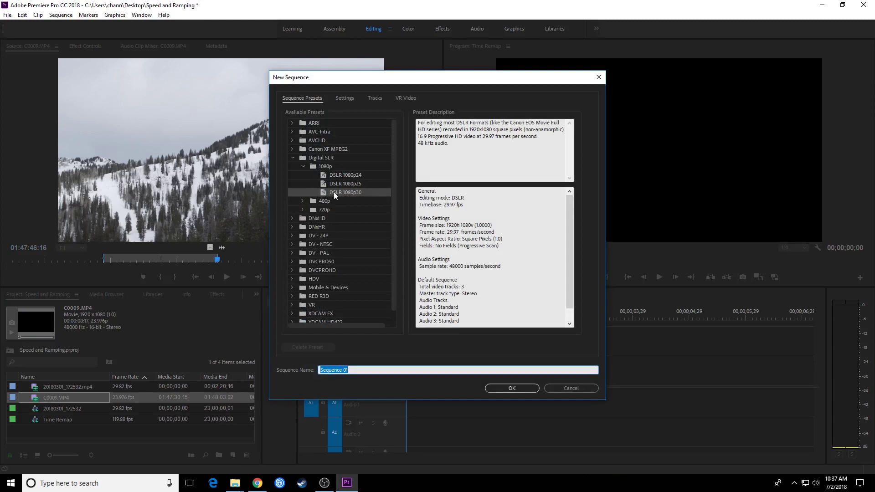
pyautogui.click(330, 185)
pyautogui.click(336, 177)
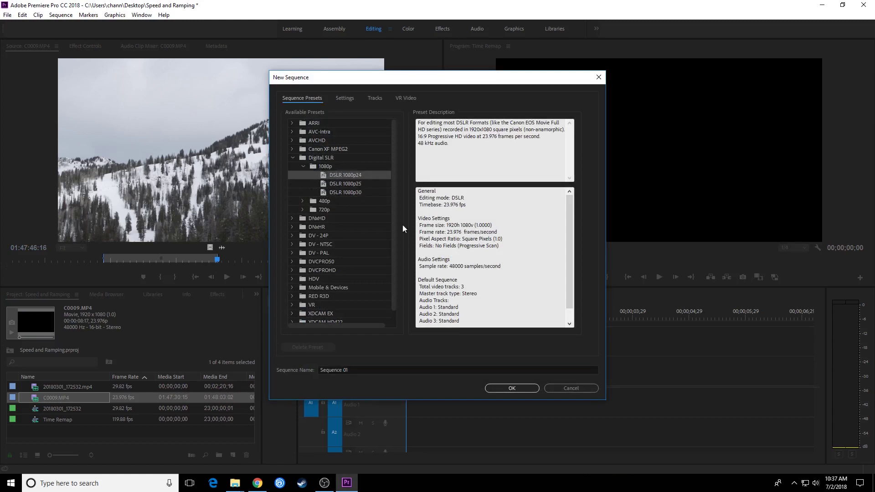
pyautogui.moveTo(449, 232); pyautogui.dragTo(461, 232)
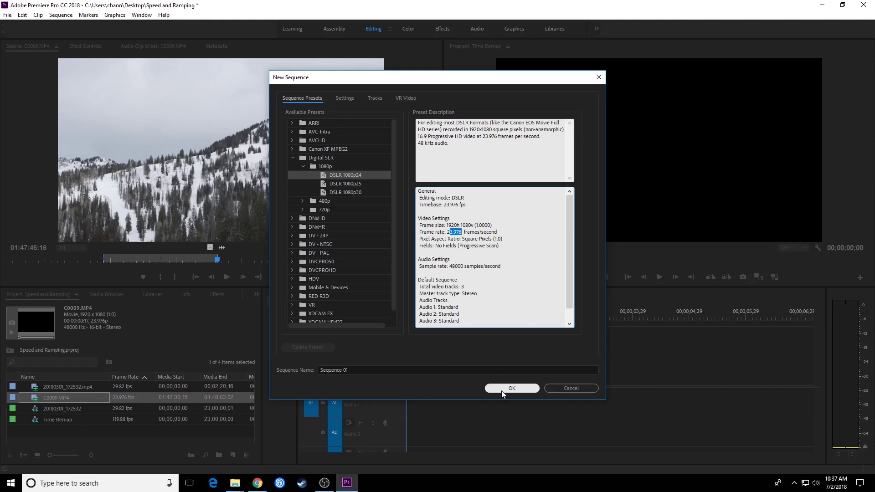
pyautogui.moveTo(369, 368); pyautogui.dragTo(220, 362)
pyautogui.press('BackSpace')
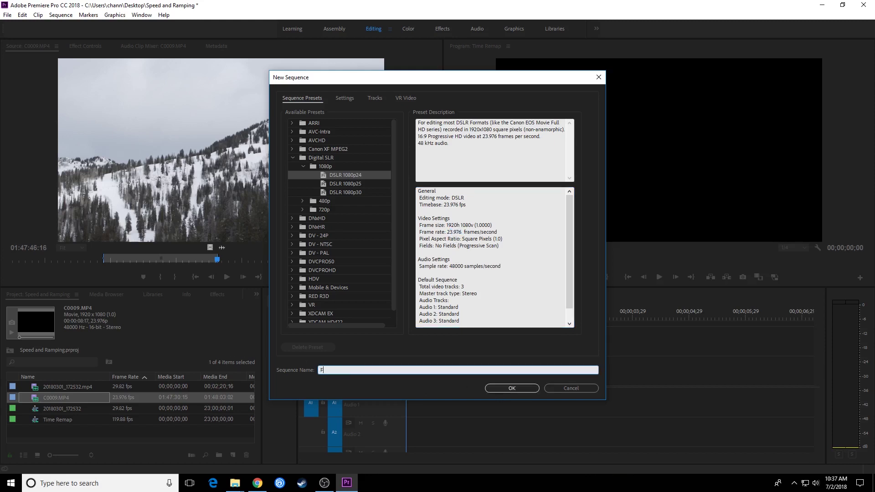
pyautogui.write('FINAL')
pyautogui.press('Return')
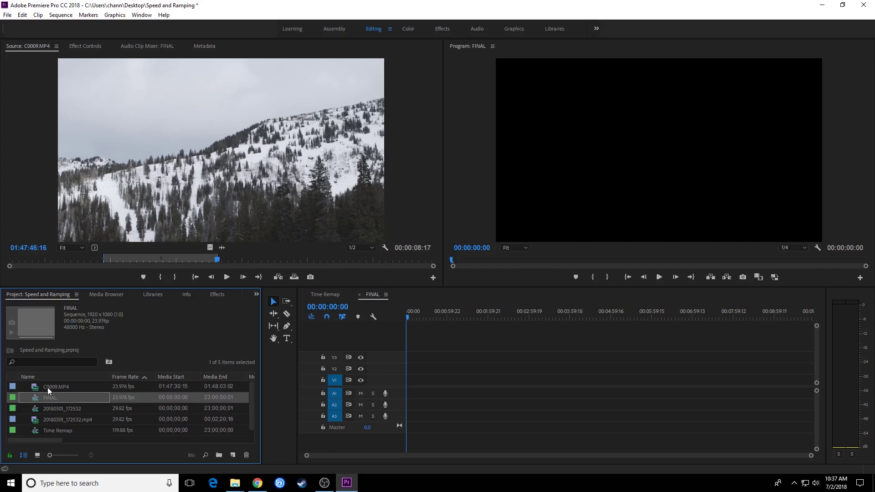
# Place the marked C0009.MP4 clip into FINAL and delete its audio from Audio 1
pyautogui.moveTo(47, 387); pyautogui.dragTo(424, 381)
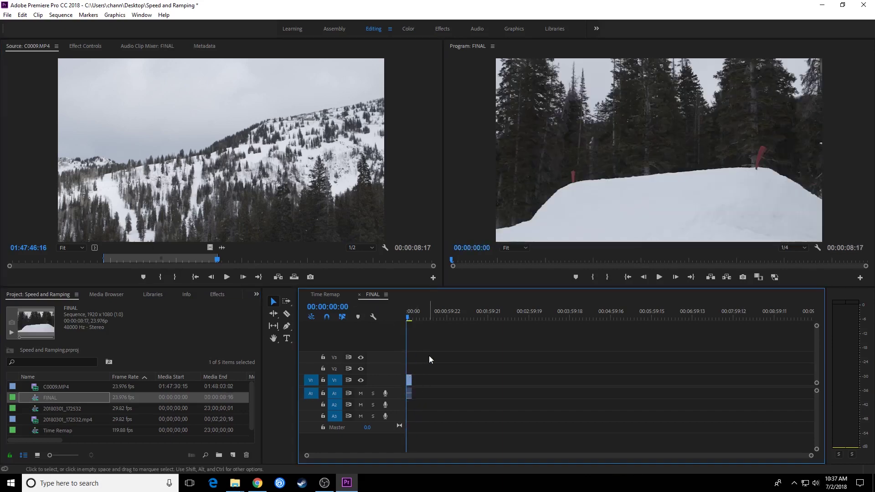
pyautogui.press('\\')
pyautogui.hotkey('shift', '=')
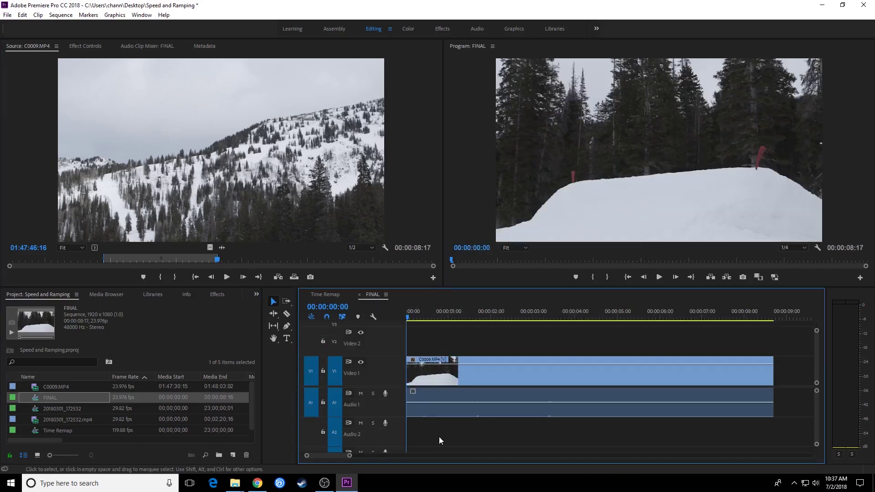
pyautogui.press('super')
pyautogui.press('super')
pyautogui.keyDown('alt'); pyautogui.click(470, 399); pyautogui.keyUp('alt')
pyautogui.press('Delete')
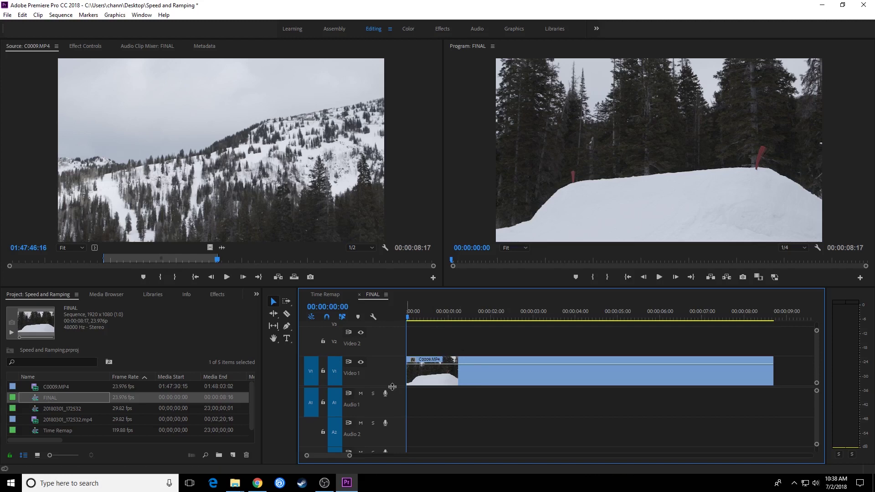
# Enlarge the V1 track and switch the clip's displayed property to Time Remapping > Speed
pyautogui.scroll(1, 392, 386)
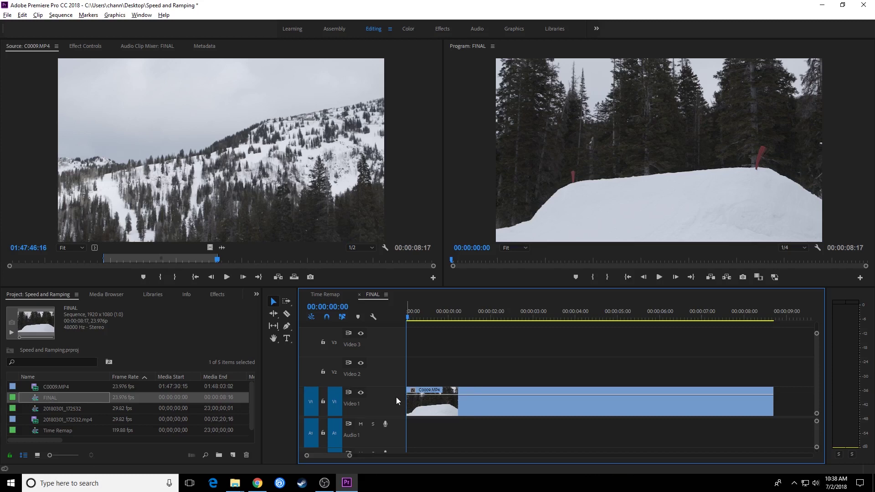
pyautogui.keyDown('alt'); pyautogui.scroll(6, 395, 397); pyautogui.keyUp('alt')
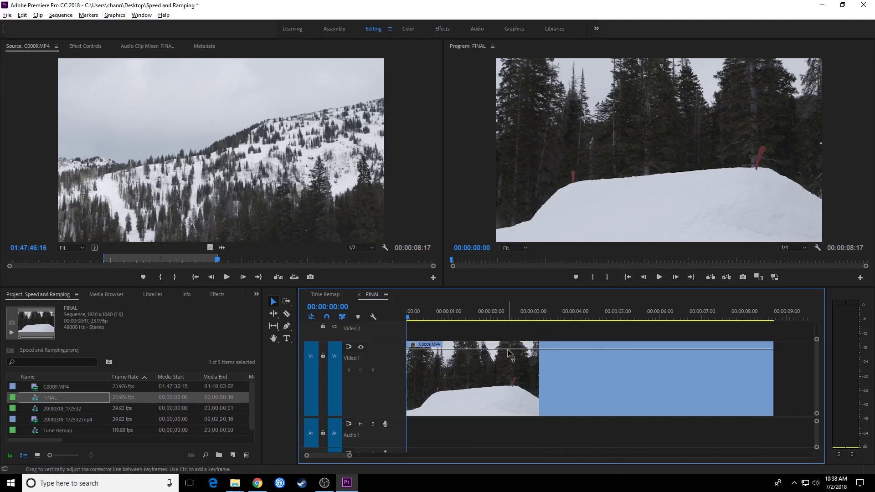
pyautogui.moveTo(508, 350); pyautogui.dragTo(467, 328)
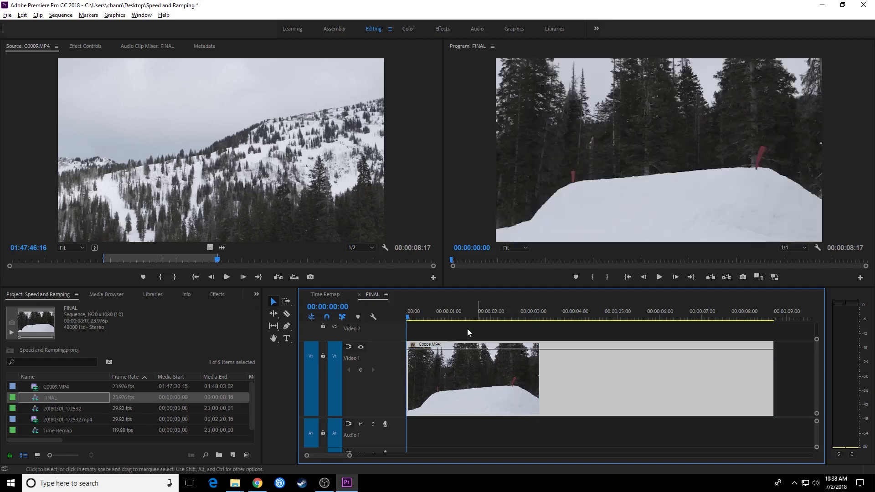
pyautogui.rightClick(413, 345)
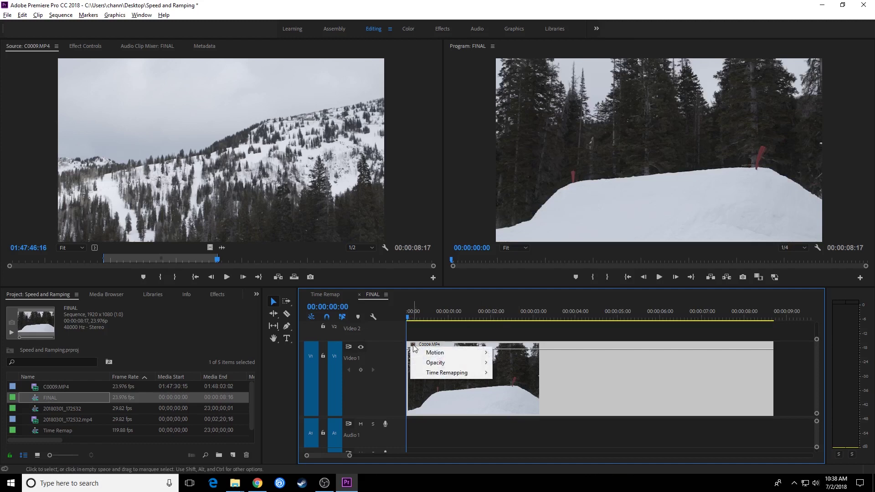
pyautogui.moveTo(444, 375)
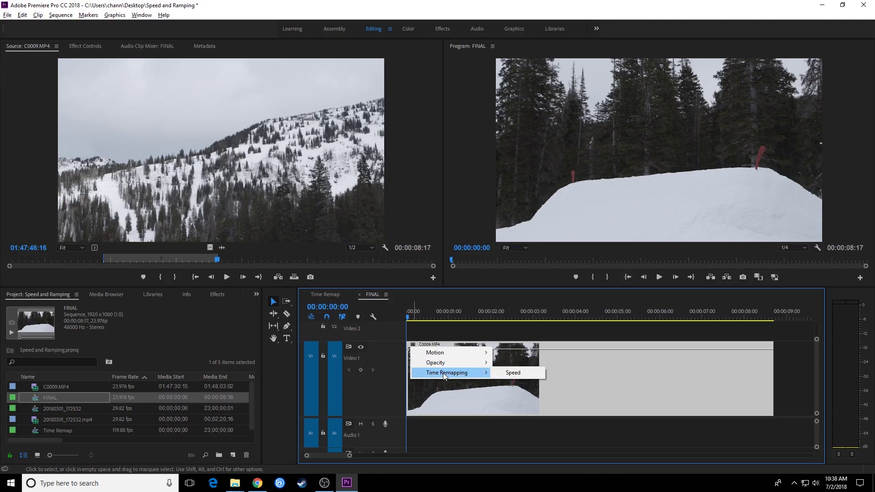
pyautogui.click(506, 375)
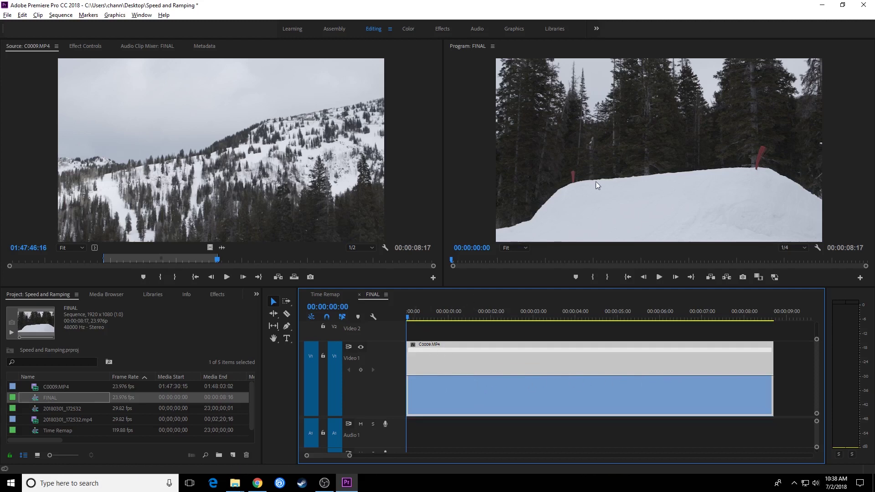
# Play the FINAL sequence and scrub to 00:00:04:07, where the snowboarder takes off
pyautogui.press('space')
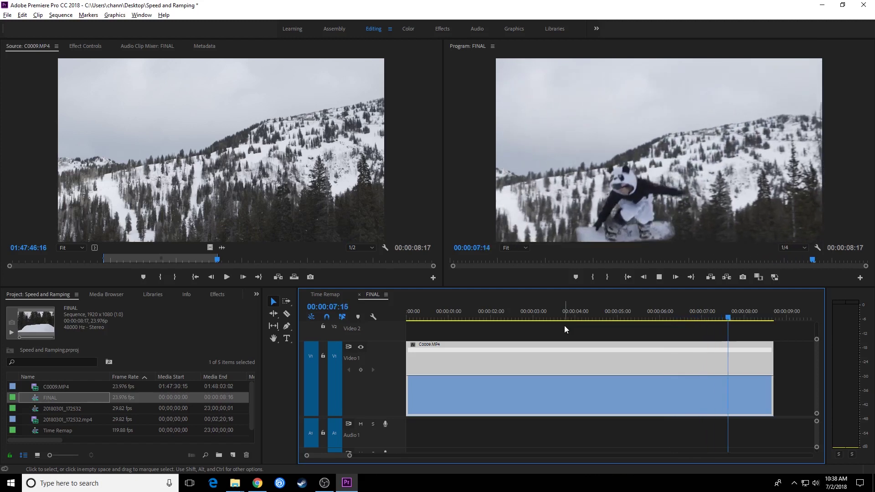
pyautogui.click(460, 315)
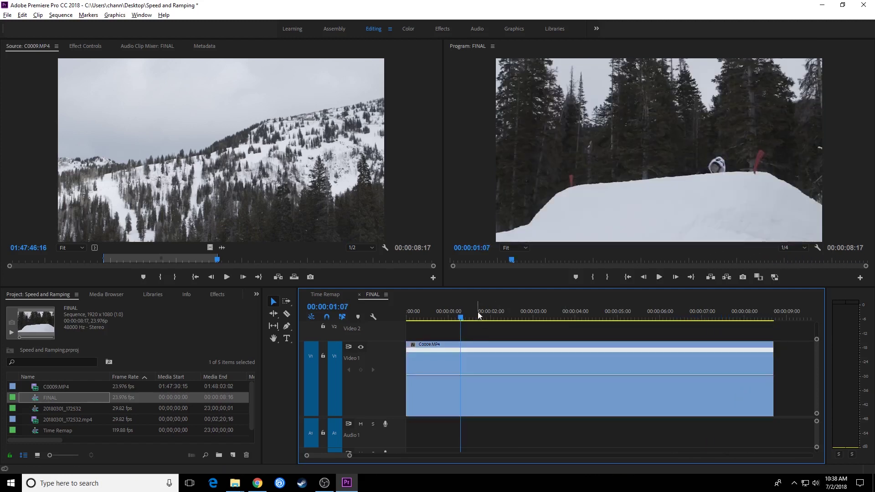
pyautogui.moveTo(460, 311); pyautogui.dragTo(516, 318)
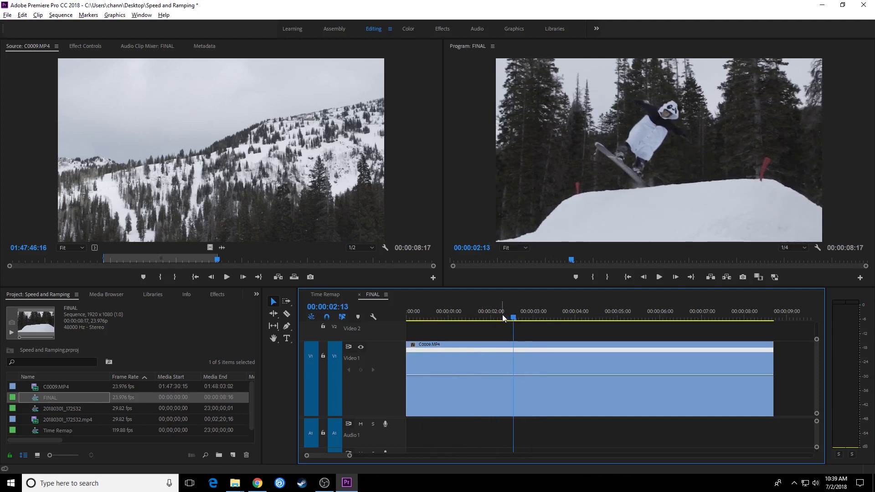
pyautogui.moveTo(502, 317); pyautogui.dragTo(589, 350)
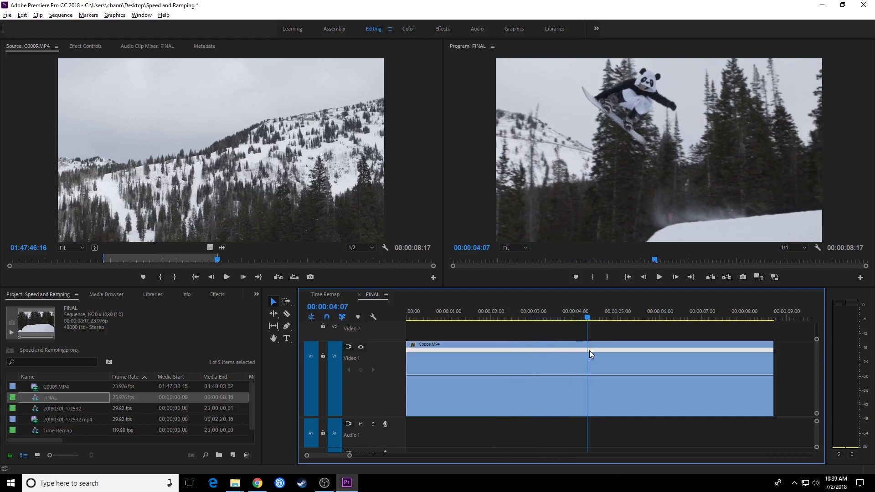
# Add speed keyframes at 00:00:04:07 and 00:00:06:04 on C0009.MP4, then save
pyautogui.keyDown('ctrl'); pyautogui.click(589, 376); pyautogui.keyUp('ctrl')
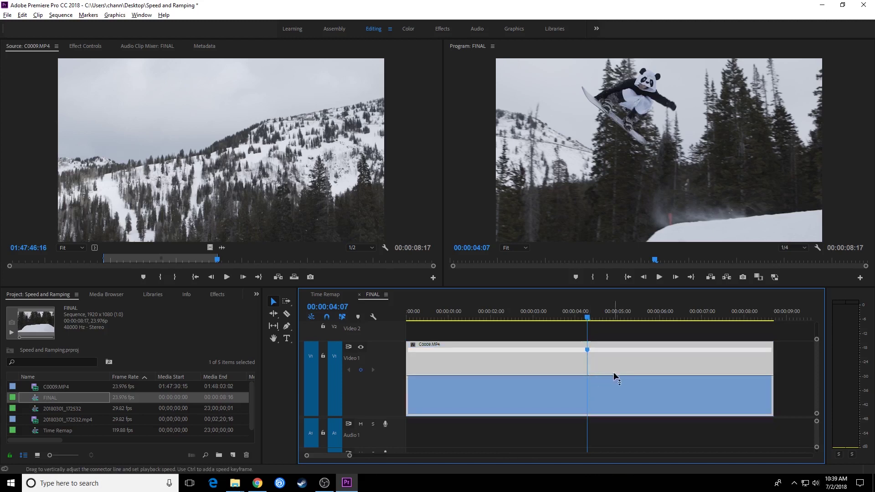
pyautogui.moveTo(592, 323); pyautogui.dragTo(666, 327)
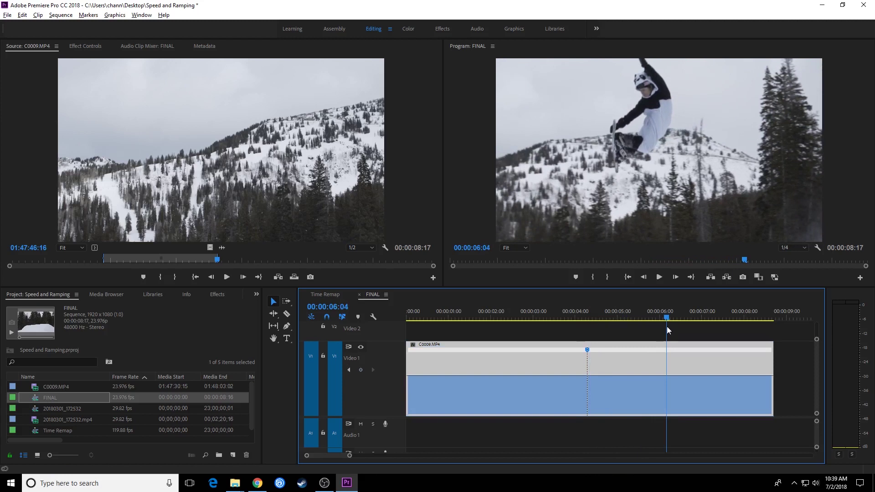
pyautogui.keyDown('ctrl'); pyautogui.click(665, 375); pyautogui.keyUp('ctrl')
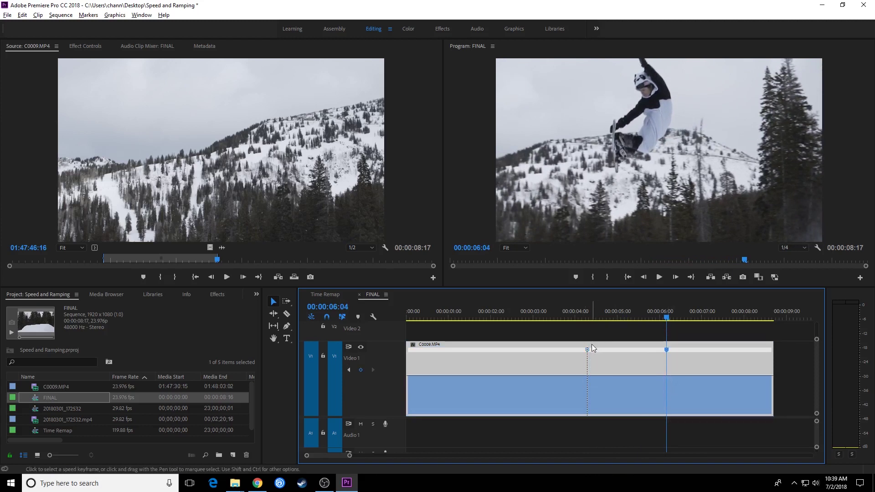
pyautogui.moveTo(597, 315); pyautogui.dragTo(533, 315)
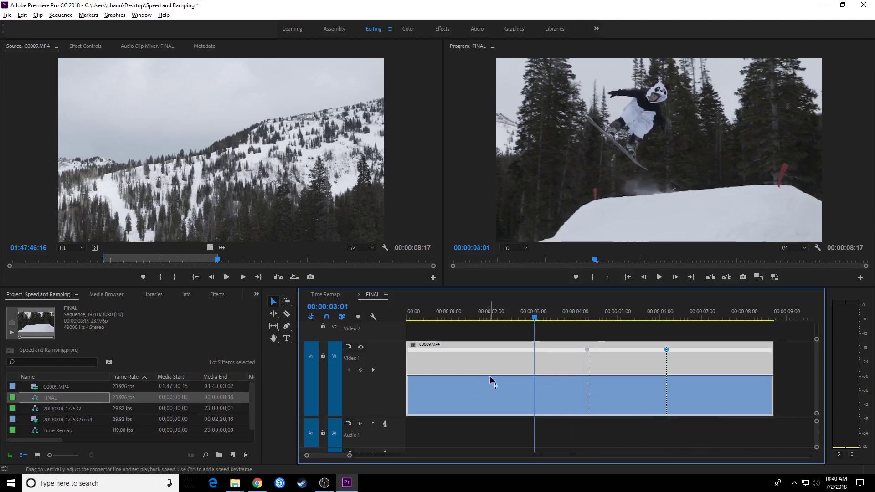
pyautogui.hotkey('ctrl', 's')
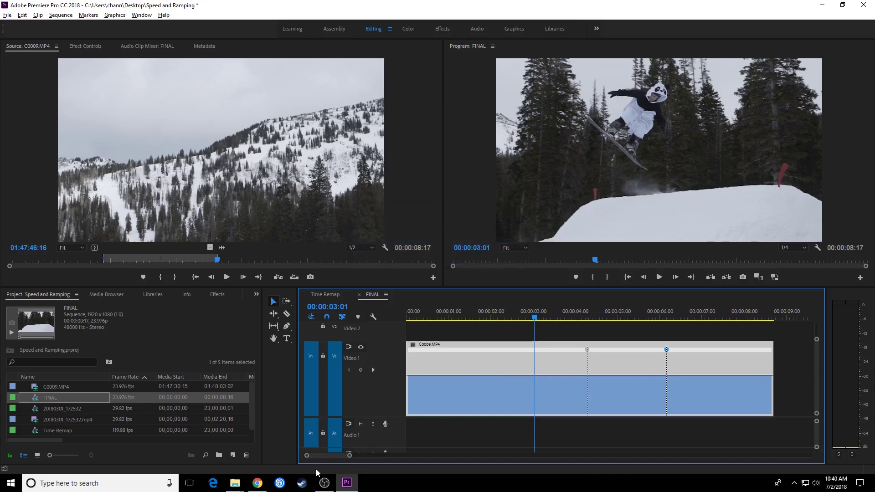
# Launch Calculator from Start search and compute 120/24, giving 5
pyautogui.press('super')
pyautogui.write('calc')
pyautogui.press('Return')
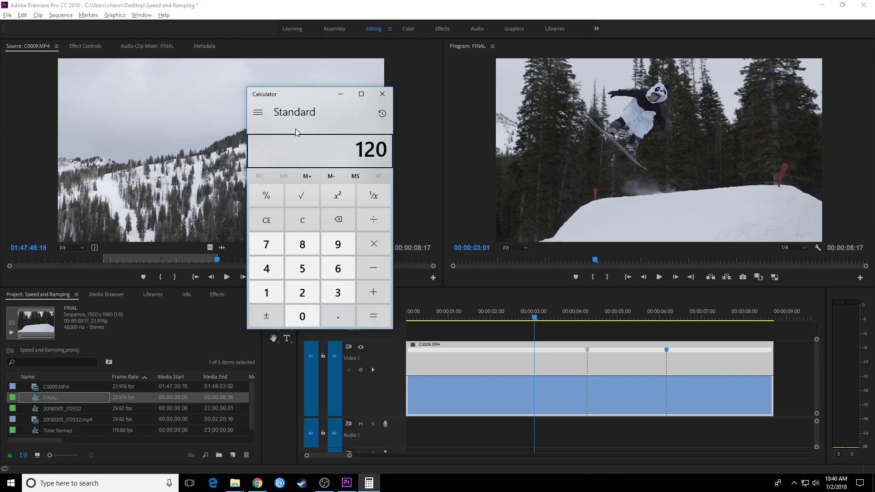
pyautogui.write('120/24')
pyautogui.press('Return')
# Drag the opening speed band up to 500%, then return to the sequence start
pyautogui.click(504, 309)
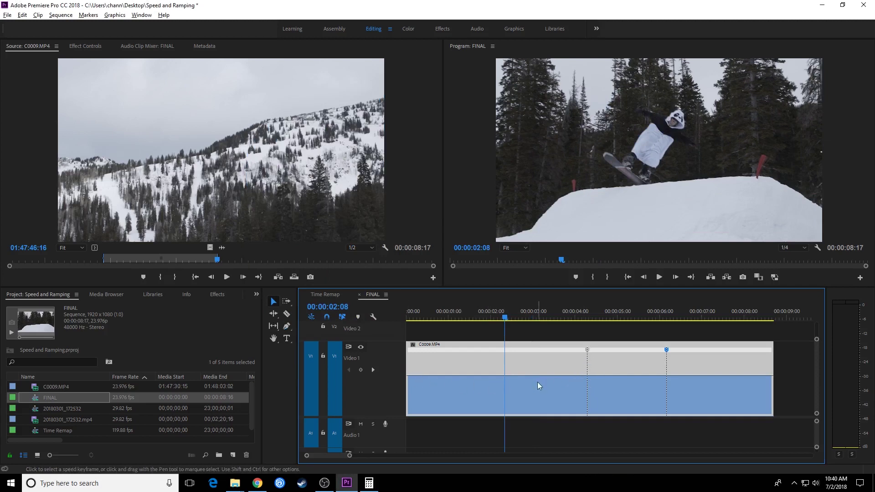
pyautogui.moveTo(535, 375); pyautogui.dragTo(534, 362)
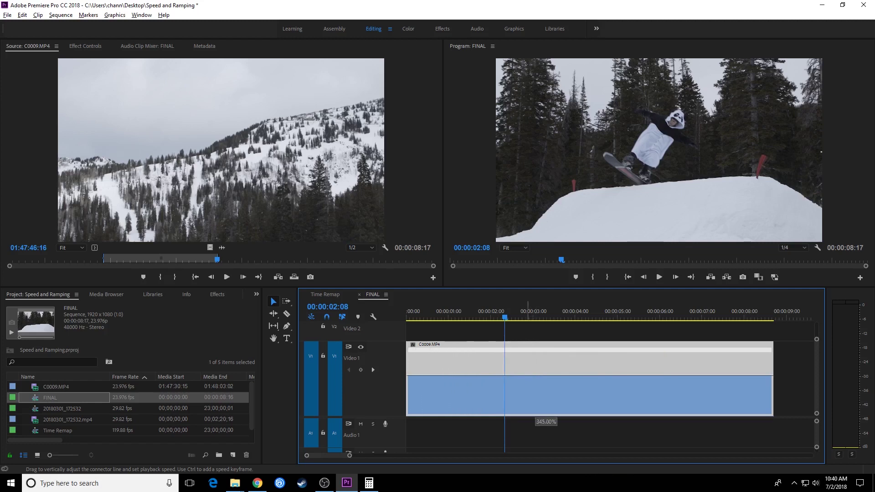
pyautogui.moveTo(534, 346); pyautogui.dragTo(535, 195)
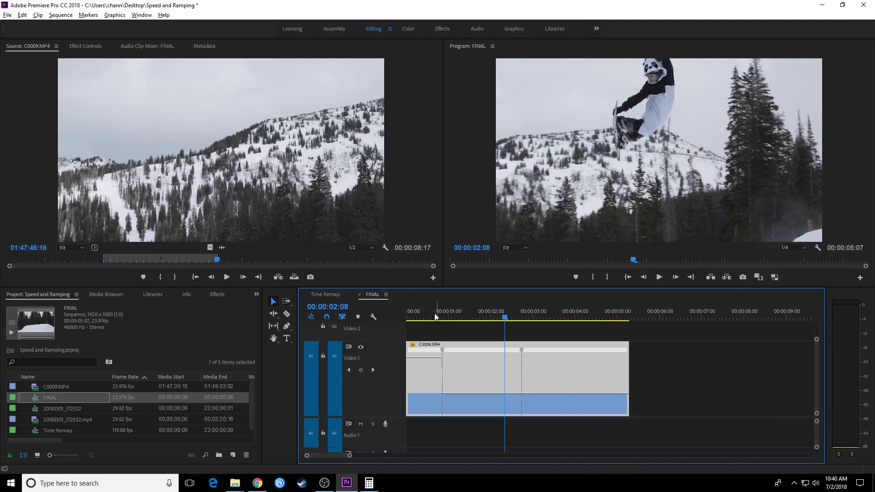
pyautogui.press('Home')
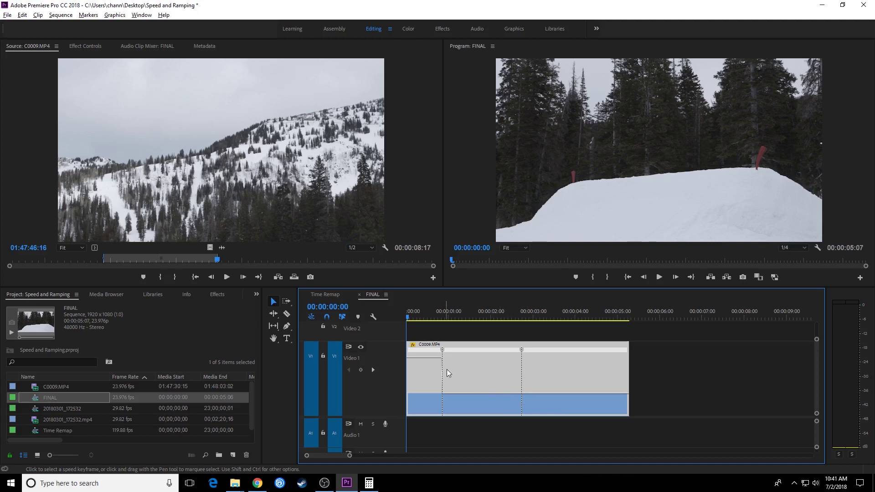
# Raise the speed after the second keyframe to 346% and replay the 00:00:03:22 sequence
pyautogui.press('space')
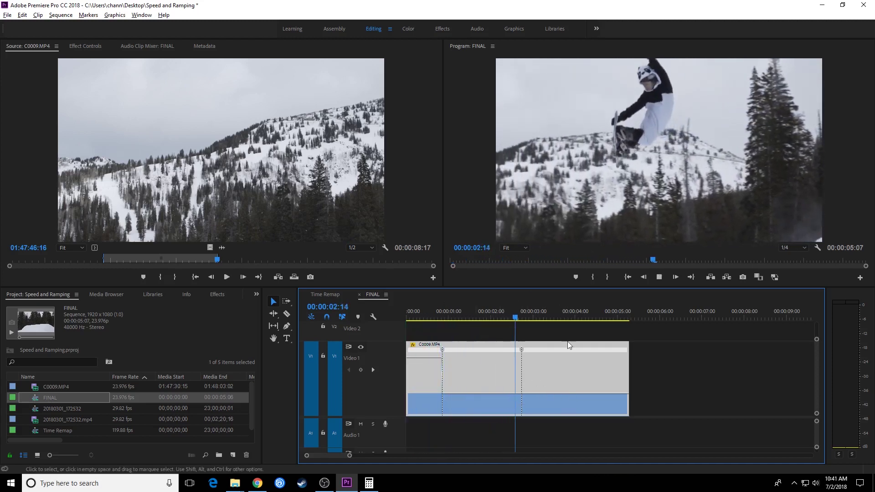
pyautogui.press('space')
pyautogui.moveTo(553, 393); pyautogui.dragTo(570, 369)
pyautogui.click(500, 314)
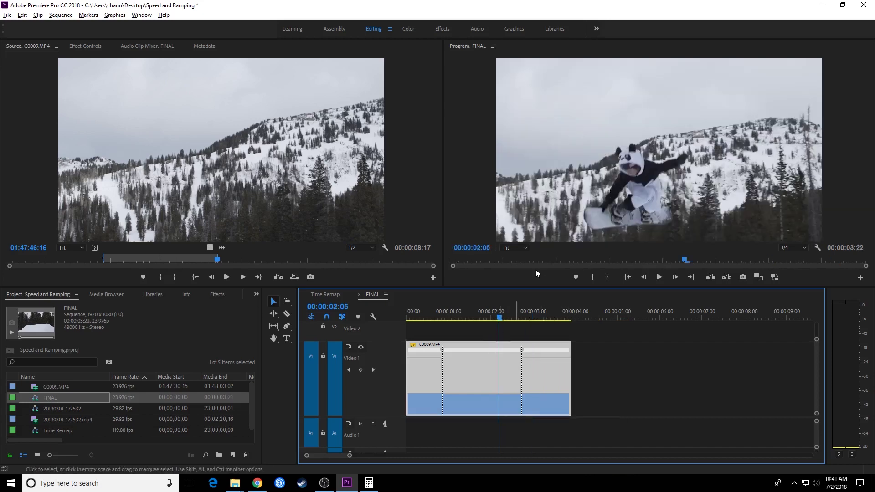
pyautogui.press('space')
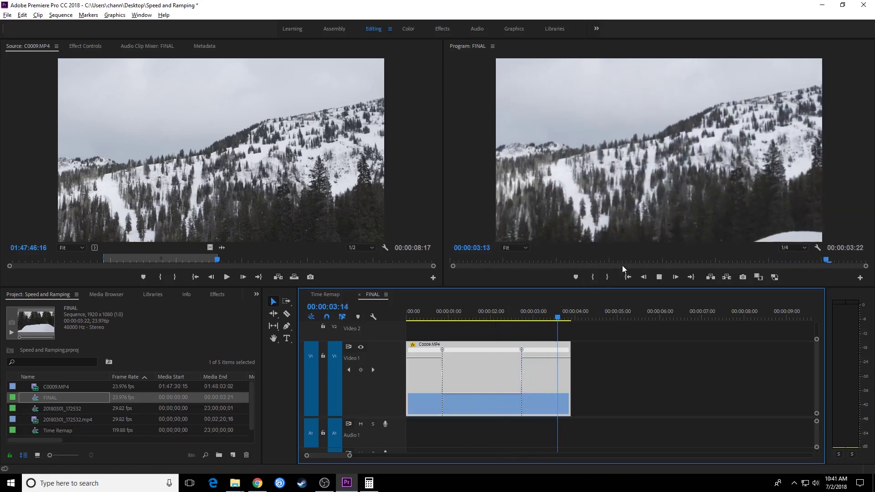
pyautogui.click(448, 314)
pyautogui.press('Home')
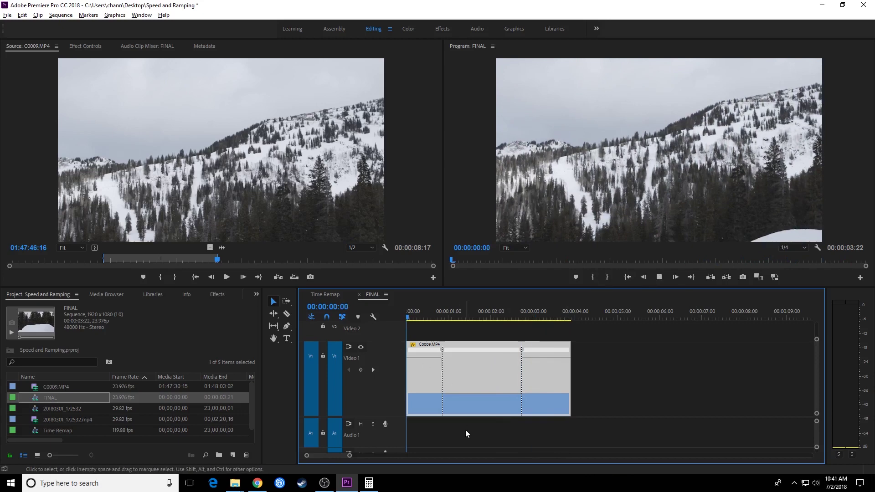
pyautogui.press('space')
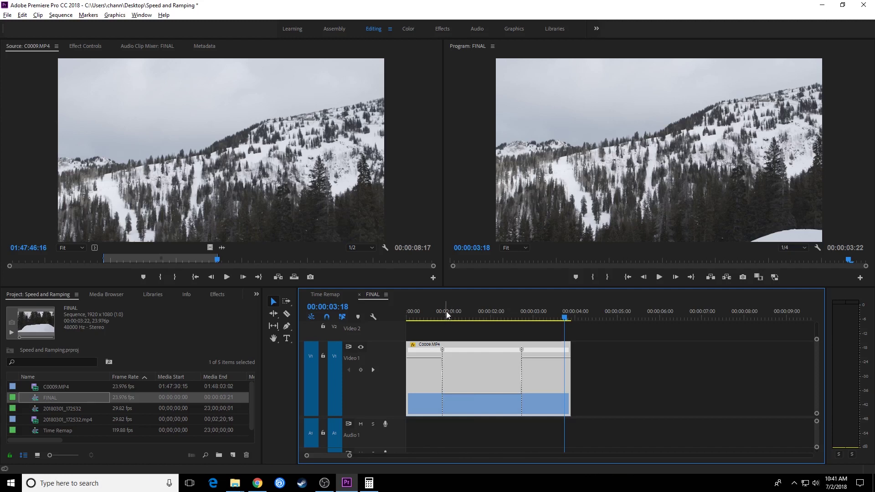
# Zoom into the timeline and split the first speed keyframe into an eased ramp from 500% into slow motion
pyautogui.press('=')
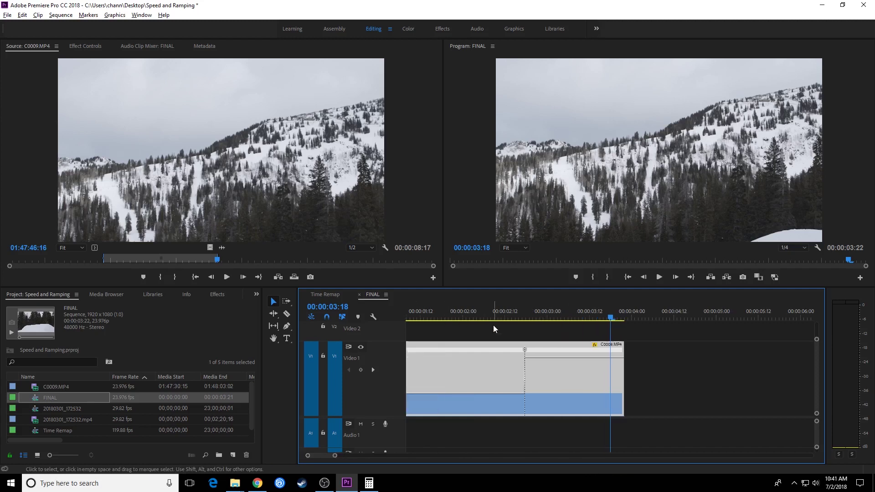
pyautogui.press('=')
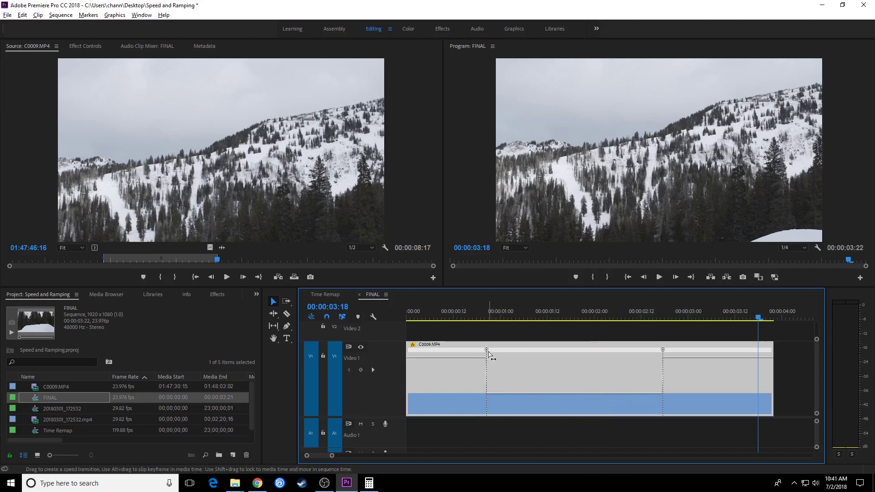
pyautogui.moveTo(488, 354)
pyautogui.moveTo(488, 353)
pyautogui.mouseDown()
pyautogui.moveTo(504, 356)
pyautogui.moveTo(474, 351)
pyautogui.mouseUp()
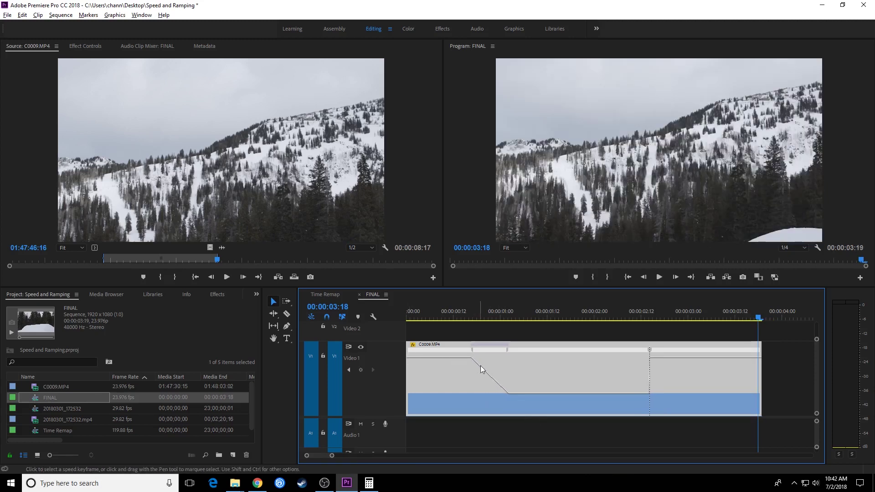
pyautogui.click(449, 316)
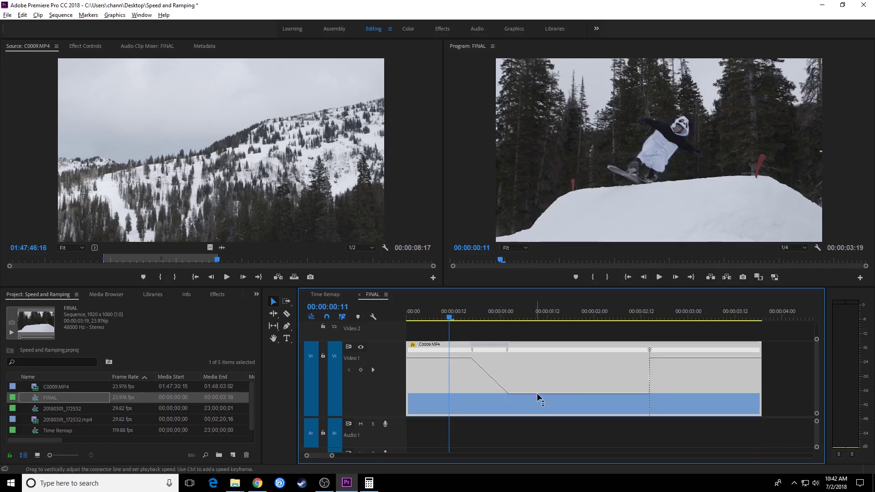
pyautogui.click(472, 353)
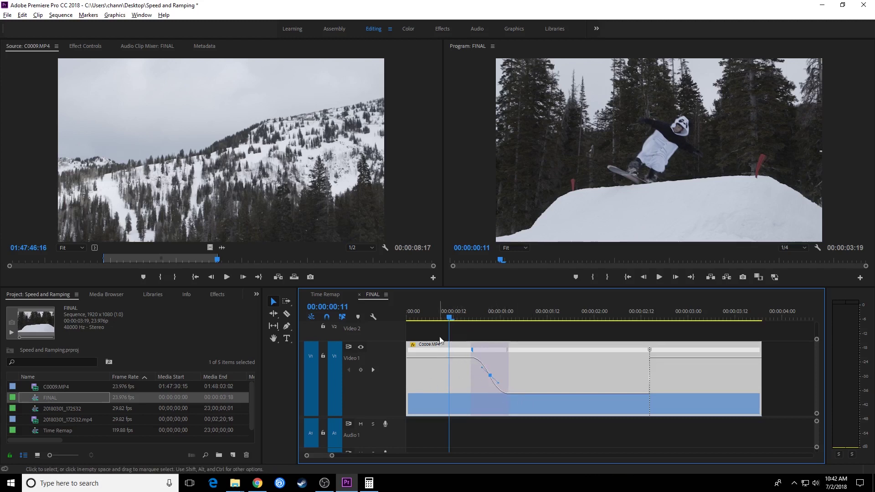
# Shift the first speed ramp earlier so slow motion starts sooner, checking playback before and after
pyautogui.press('Home')
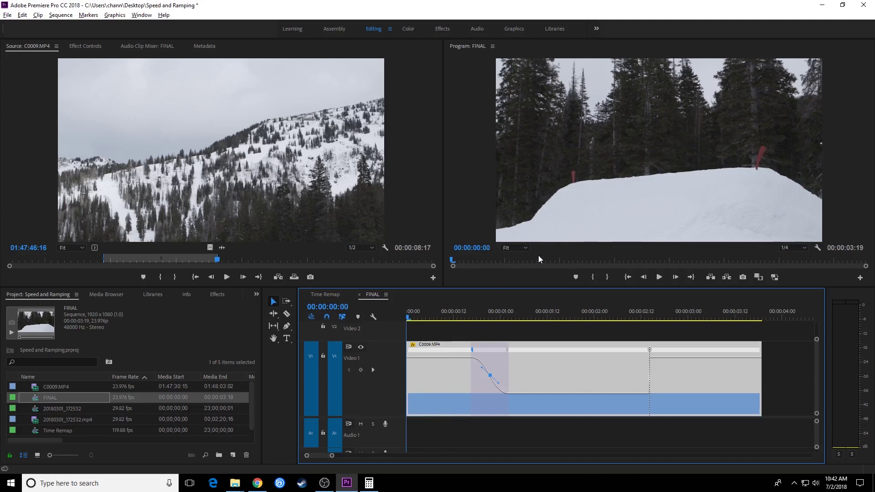
pyautogui.press('space')
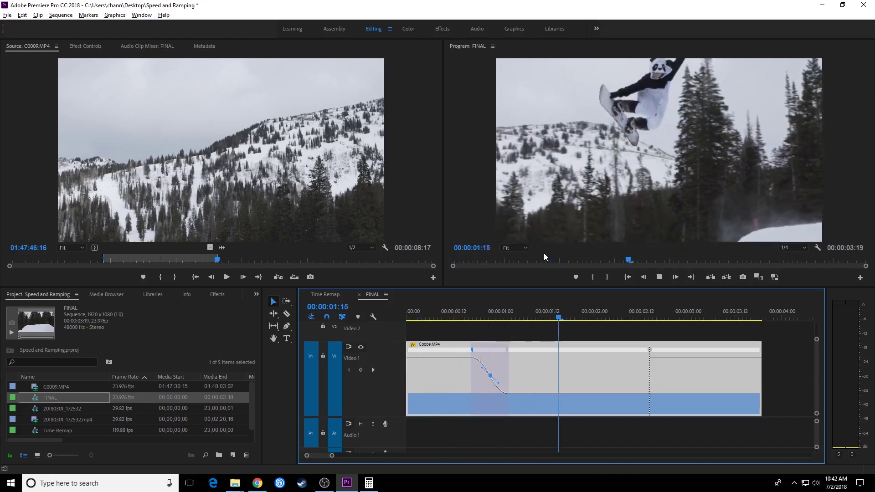
pyautogui.press('space')
pyautogui.moveTo(470, 353); pyautogui.dragTo(450, 352)
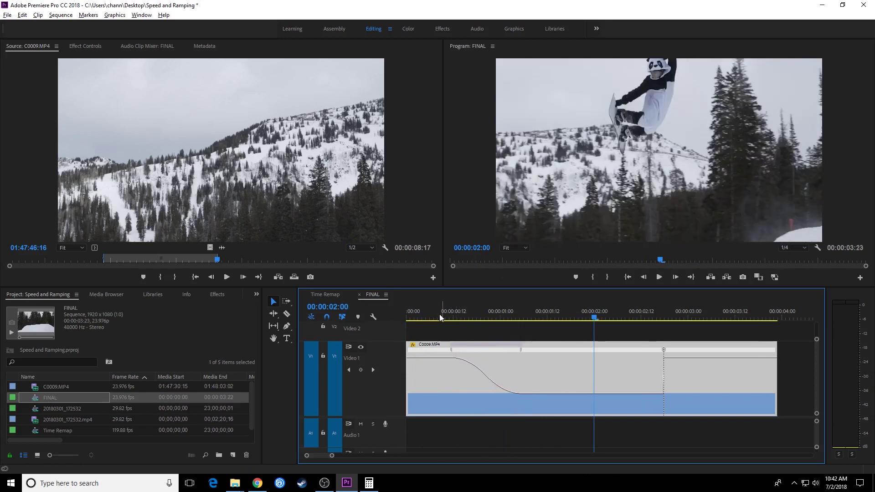
pyautogui.press('Home')
pyautogui.press('space')
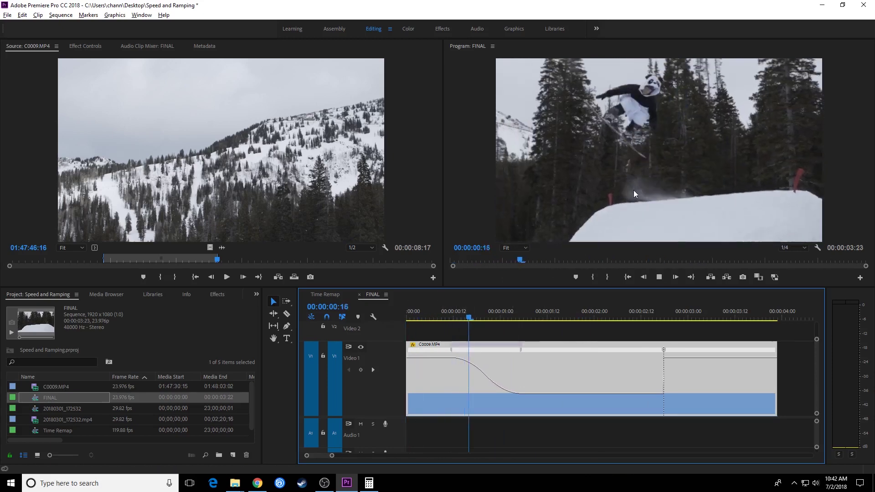
pyautogui.press('space')
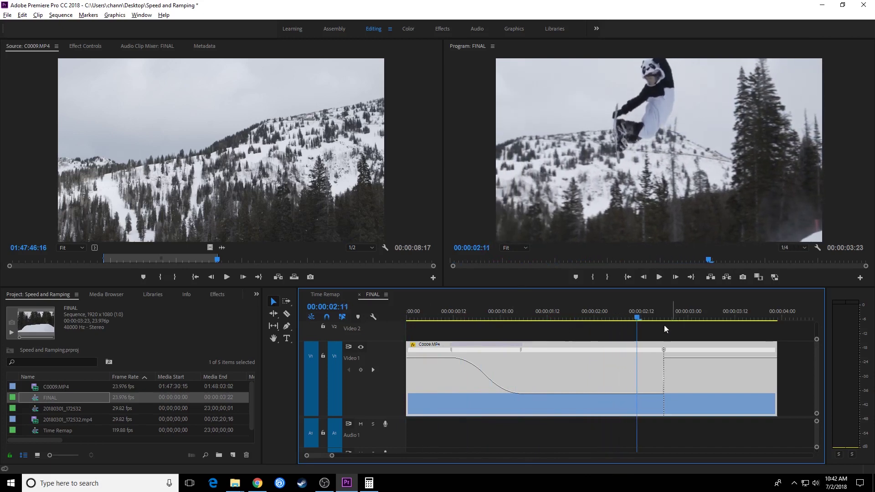
# Split the second speed keyframe into a ramp and ease it back up to fast speed via its Bezier handle
pyautogui.moveTo(663, 350); pyautogui.dragTo(707, 357)
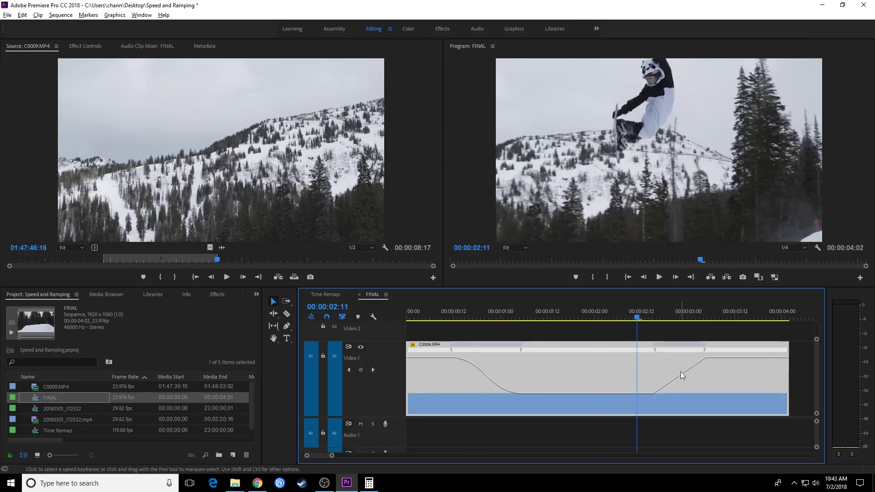
pyautogui.click(701, 354)
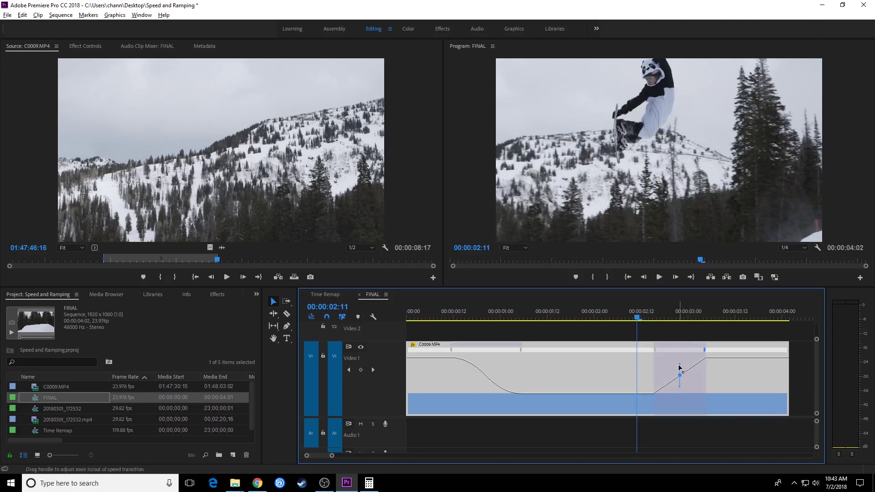
pyautogui.moveTo(680, 365); pyautogui.dragTo(687, 368)
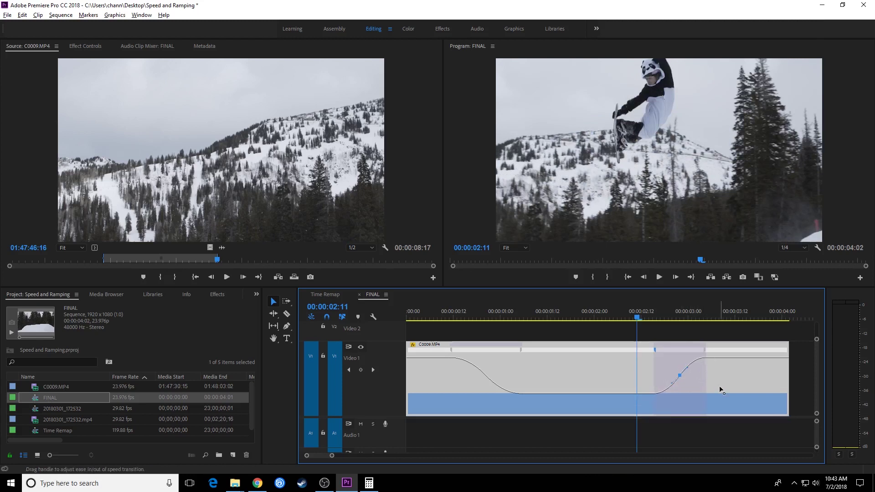
pyautogui.moveTo(636, 317); pyautogui.dragTo(573, 317)
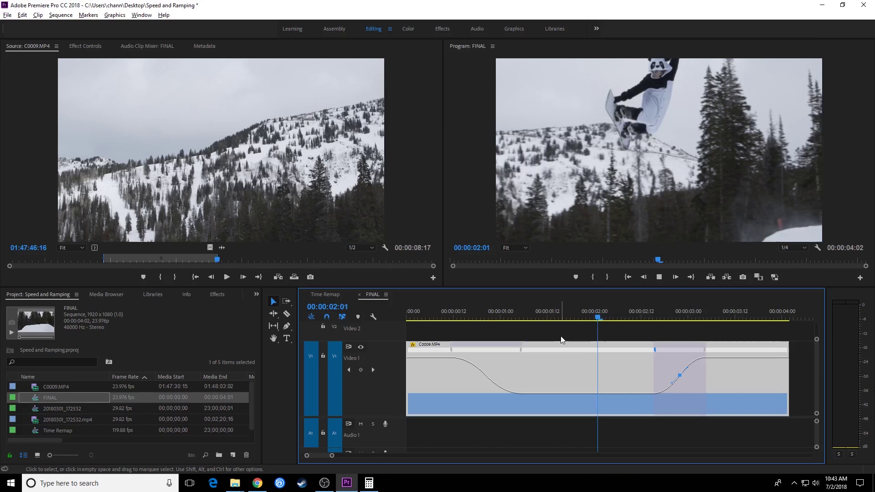
pyautogui.press('space')
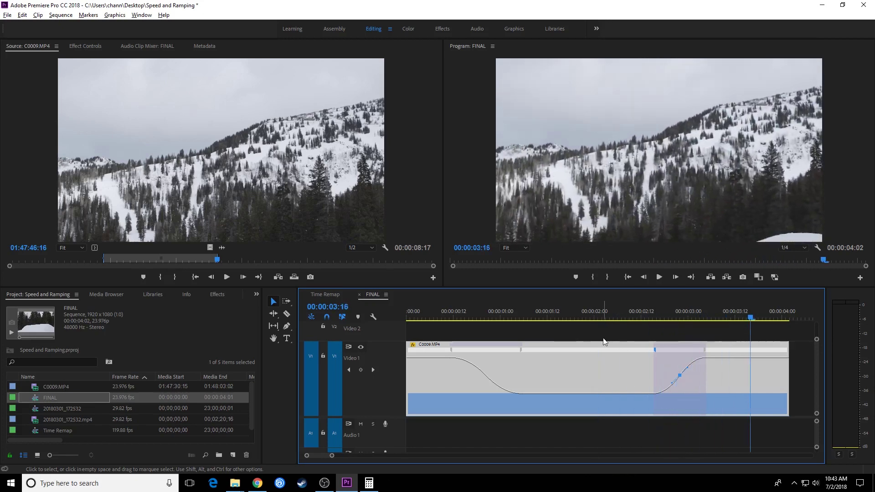
pyautogui.press('Home')
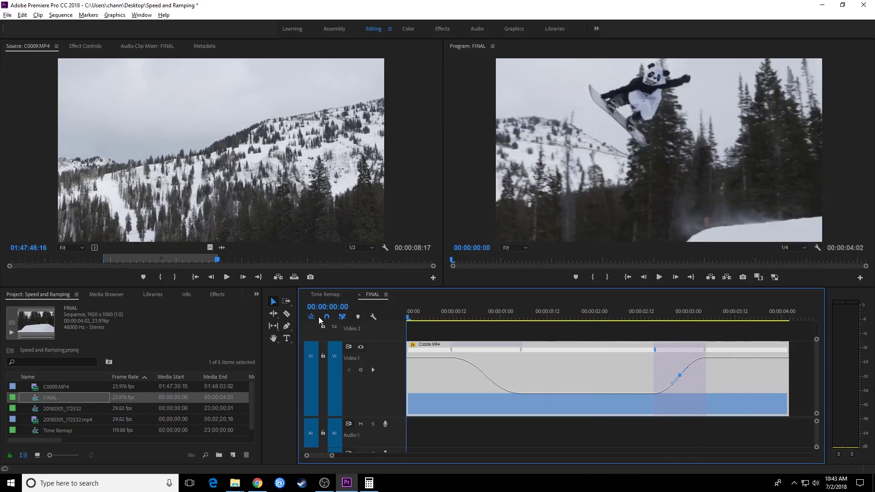
pyautogui.click(451, 349)
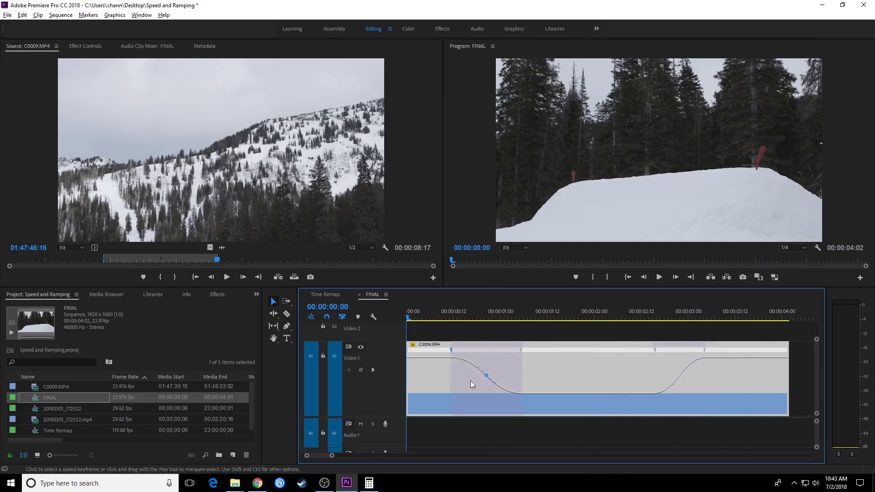
# Preview the ramped clip in a maximized Program monitor, then show C0009.MP4's Time Remapping speed (516.00%)
pyautogui.press('space')
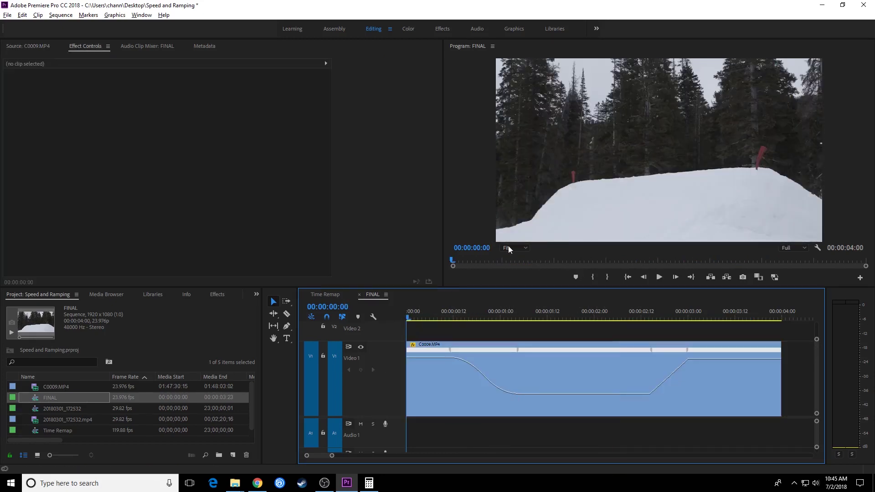
pyautogui.press('`')
pyautogui.press('space')
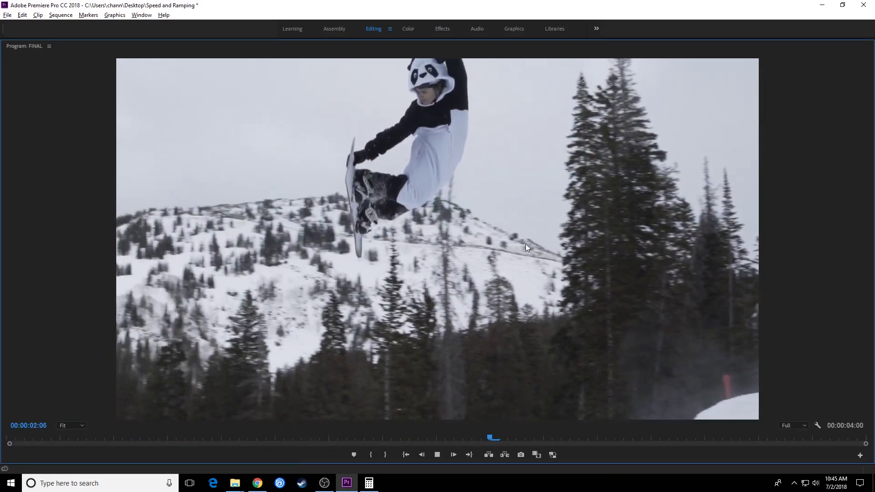
pyautogui.press('`')
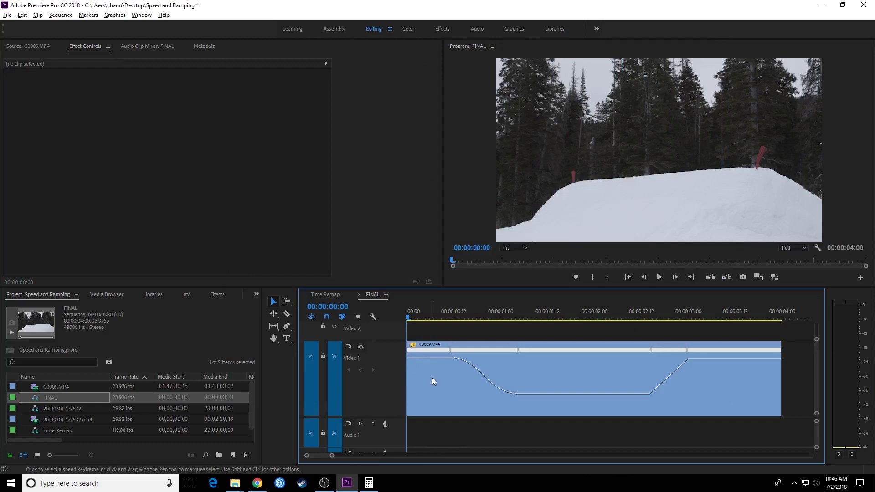
pyautogui.click(433, 381)
pyautogui.click(88, 47)
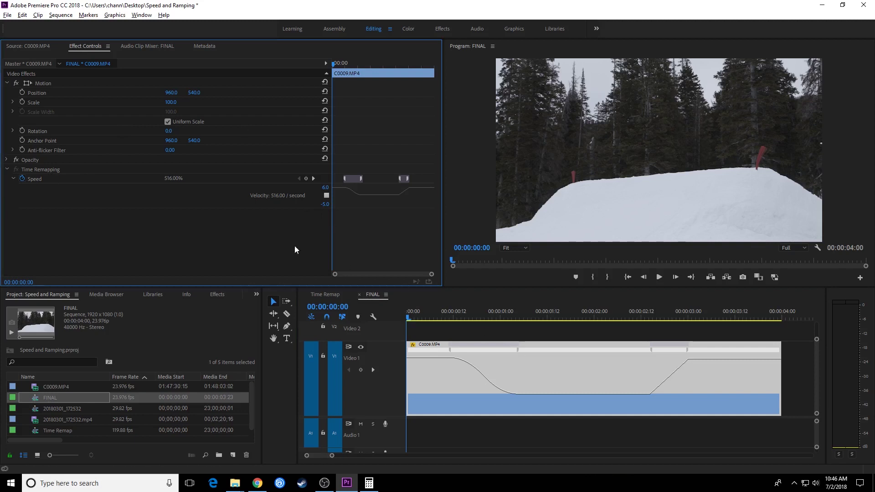
# Drag the opening Time Remapping speed segment down from 516% to 488%, then deselect the clip
pyautogui.click(651, 349)
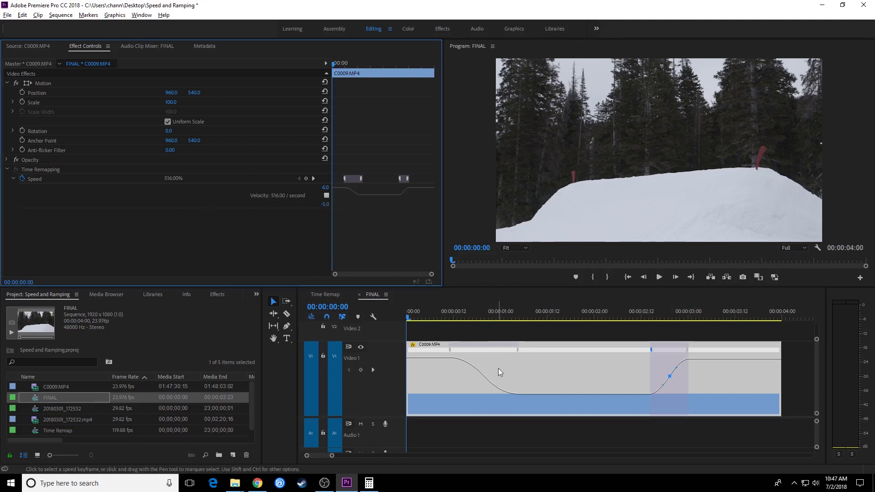
pyautogui.click(327, 196)
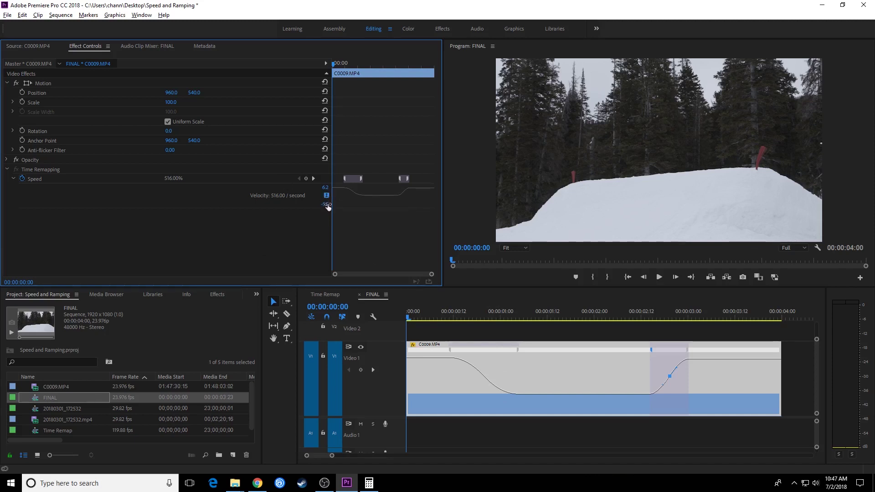
pyautogui.click(327, 196)
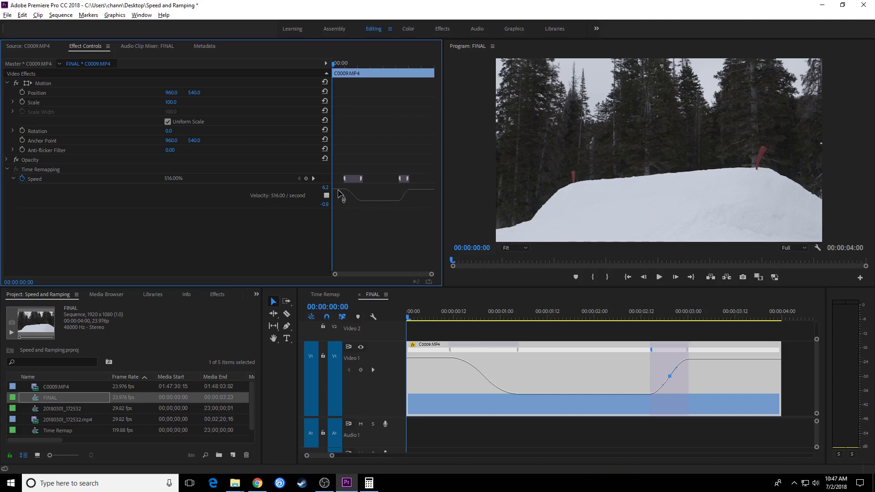
pyautogui.moveTo(340, 195); pyautogui.dragTo(339, 199)
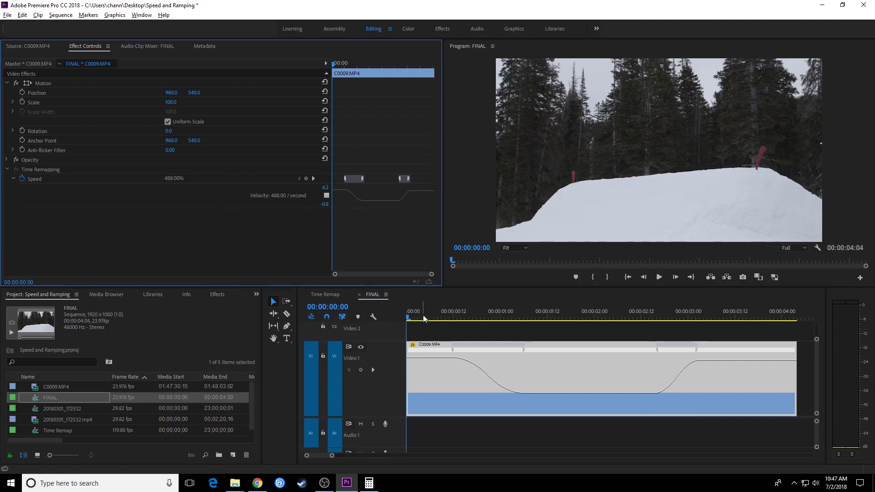
pyautogui.click(526, 370)
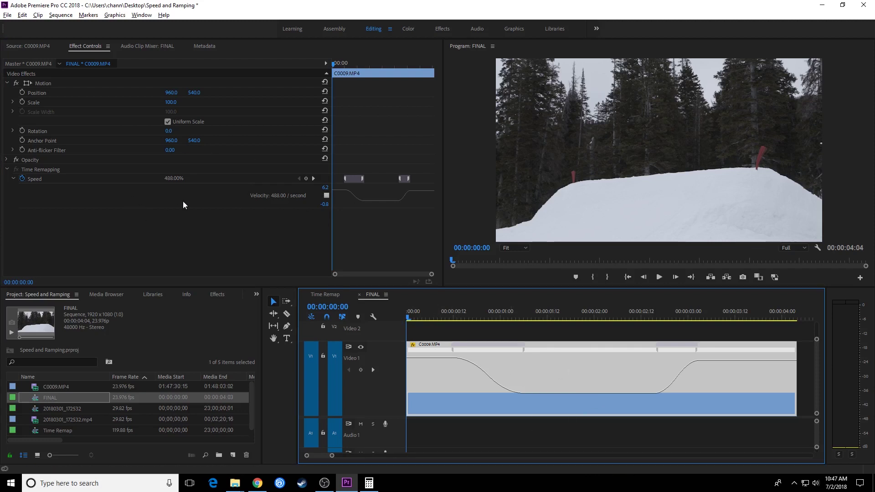
pyautogui.click(491, 325)
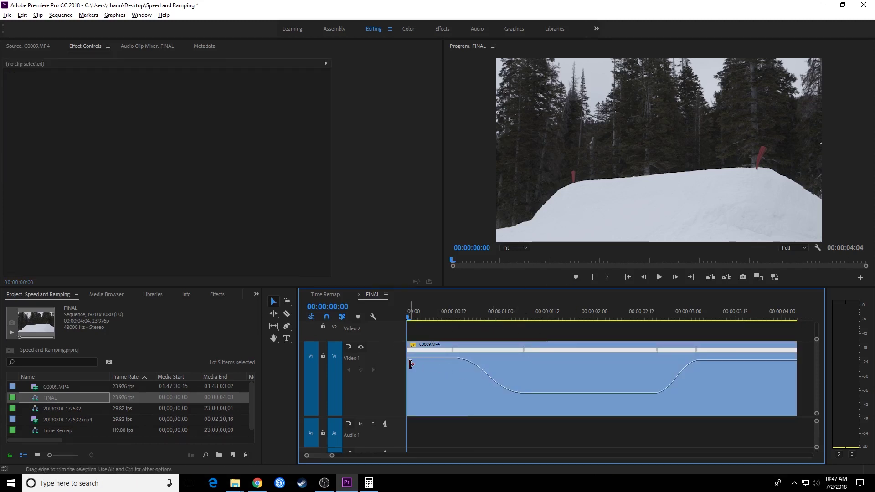